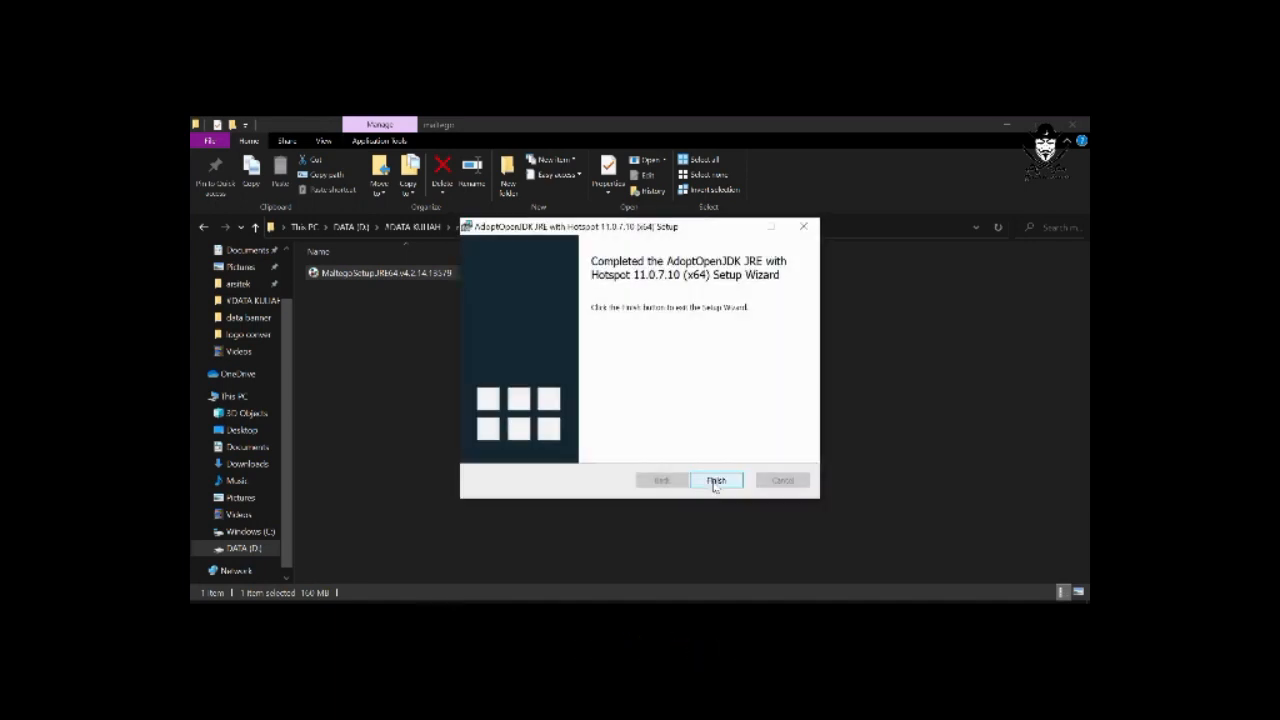
Finish the AdoptOpenJDK JRE setup and install Maltego just for the current user, keeping the default destination and Start Menu folders.
left_click(715, 481)
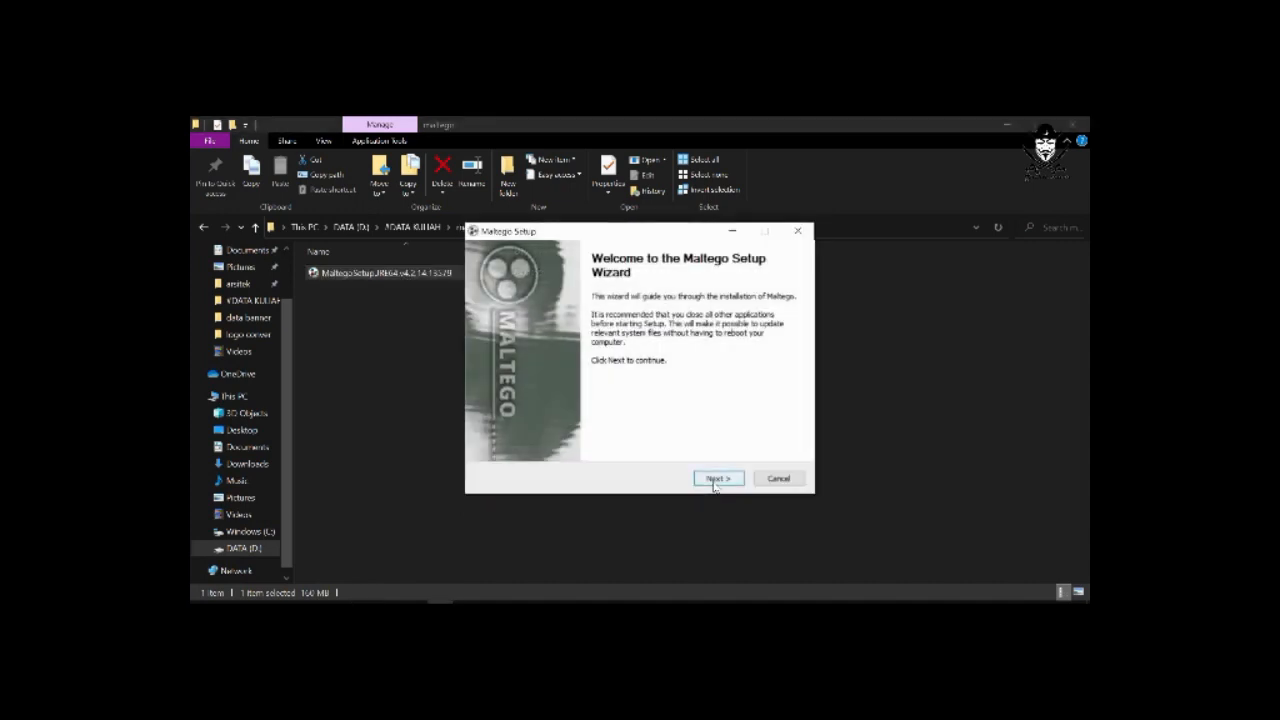
left_click(716, 479)
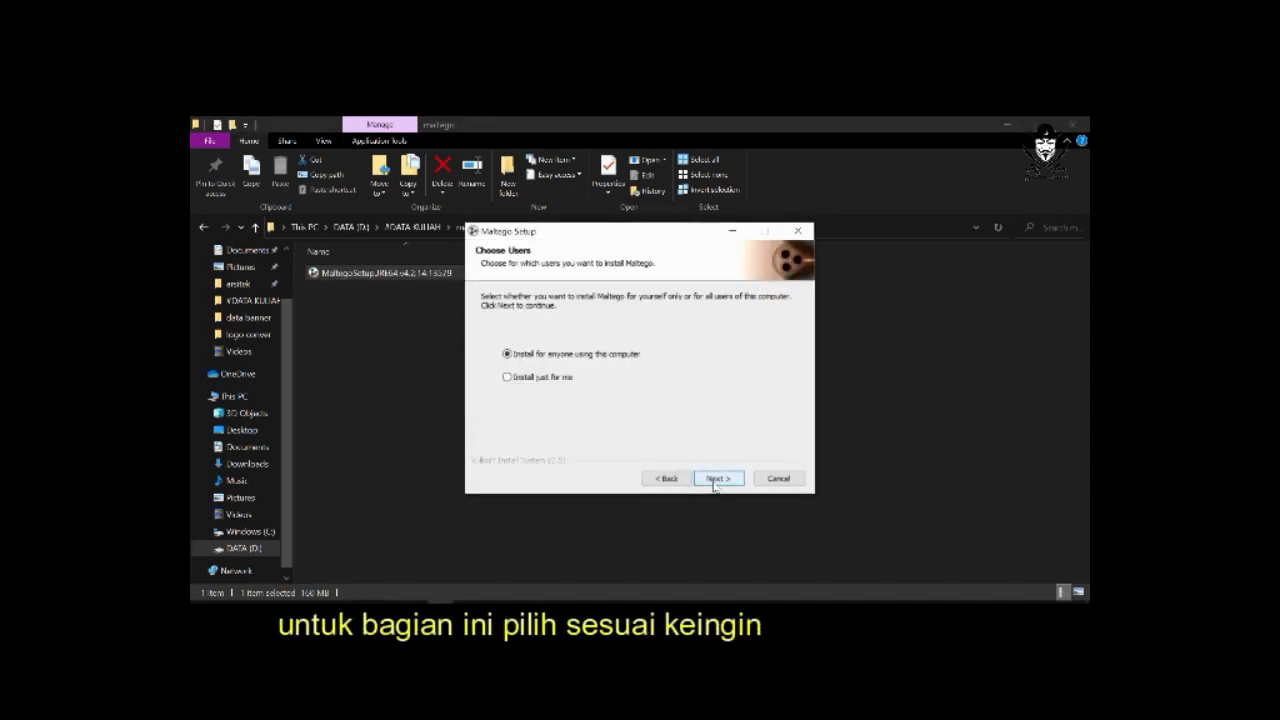
left_click(560, 378)
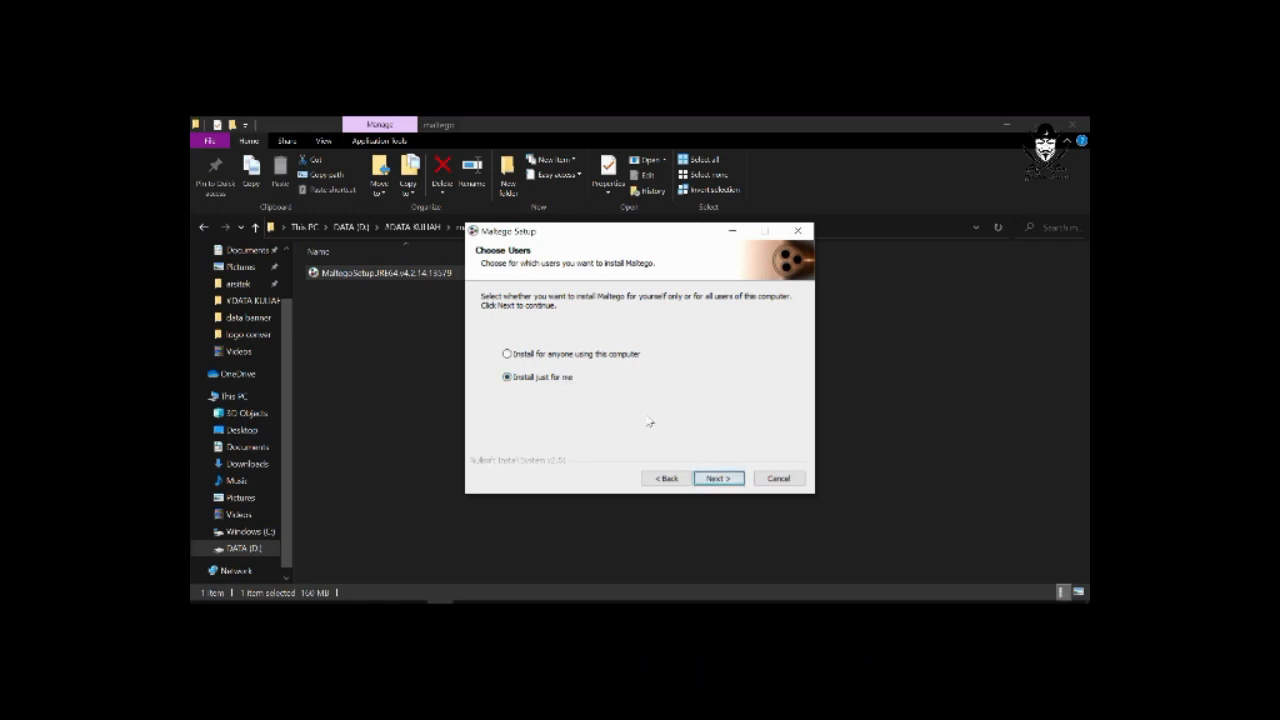
left_click(715, 479)
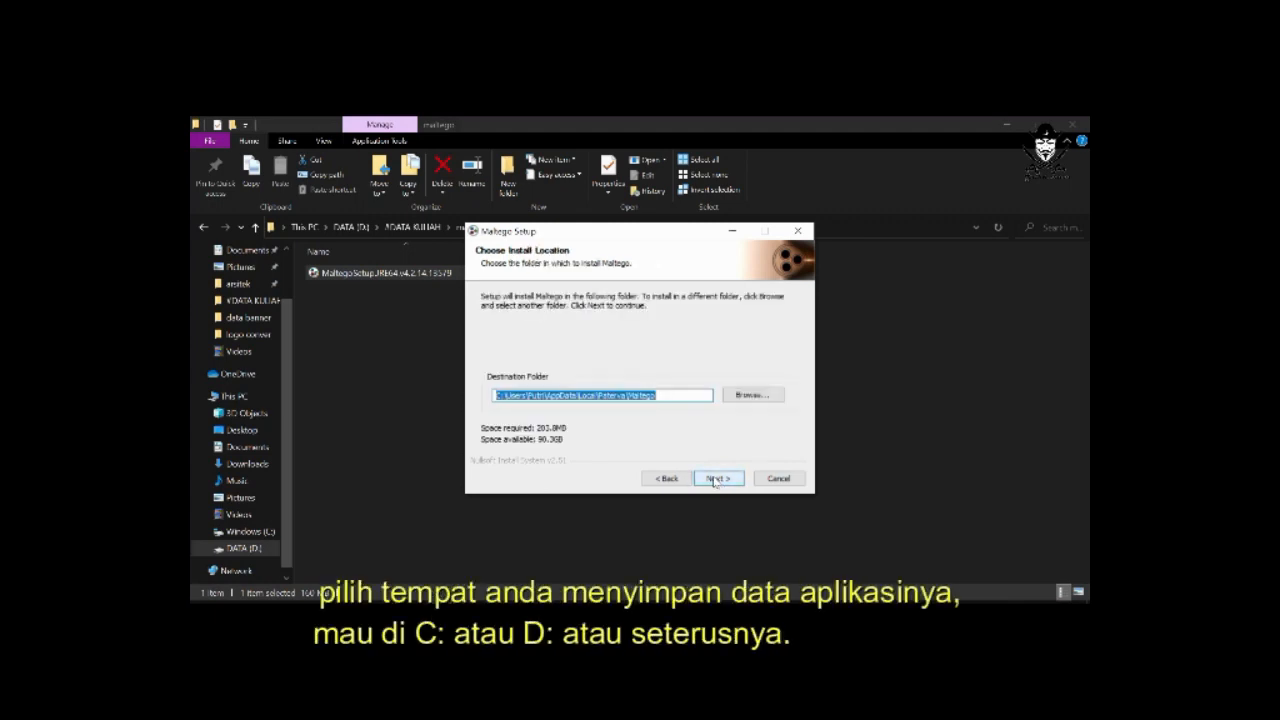
left_click(715, 479)
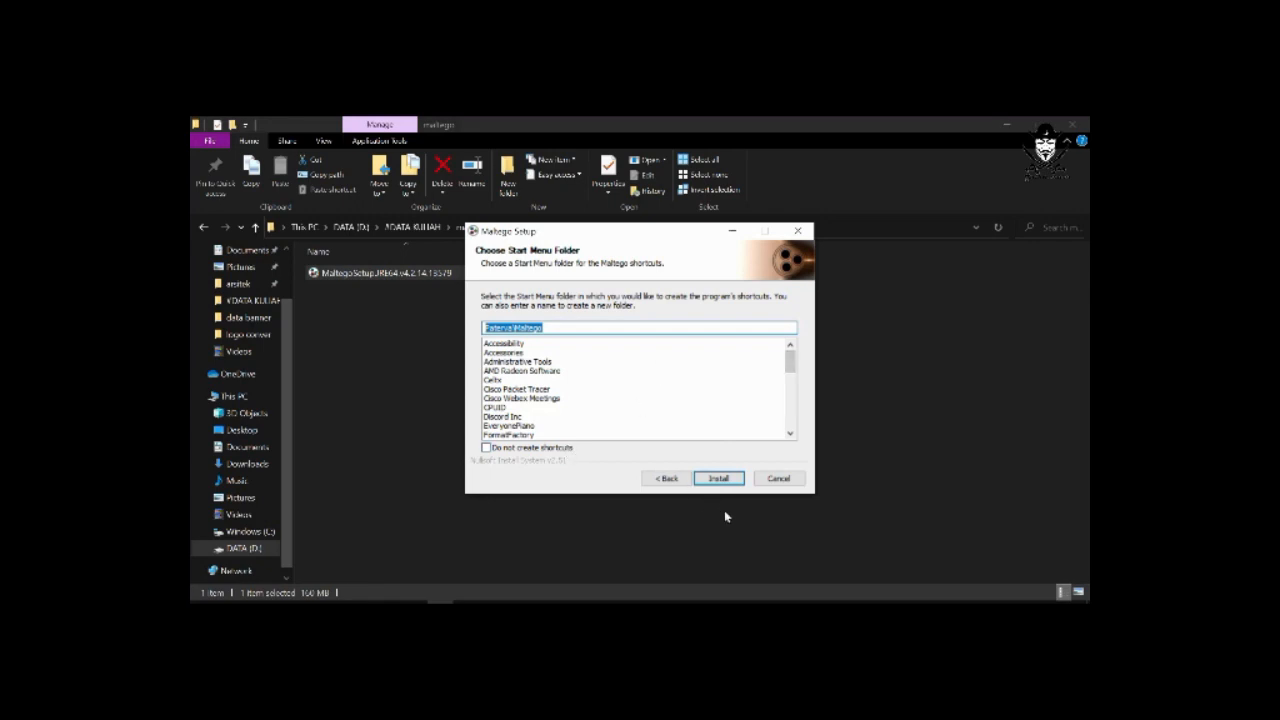
left_click(722, 484)
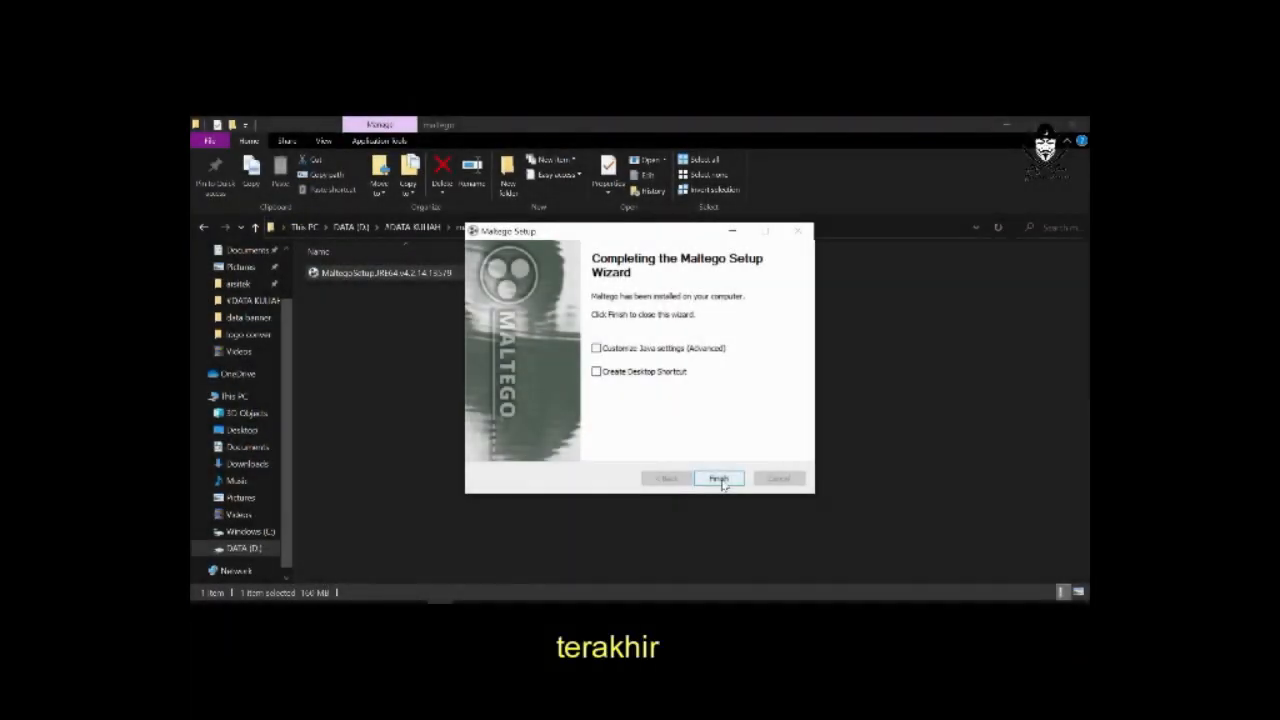
left_click(720, 479)
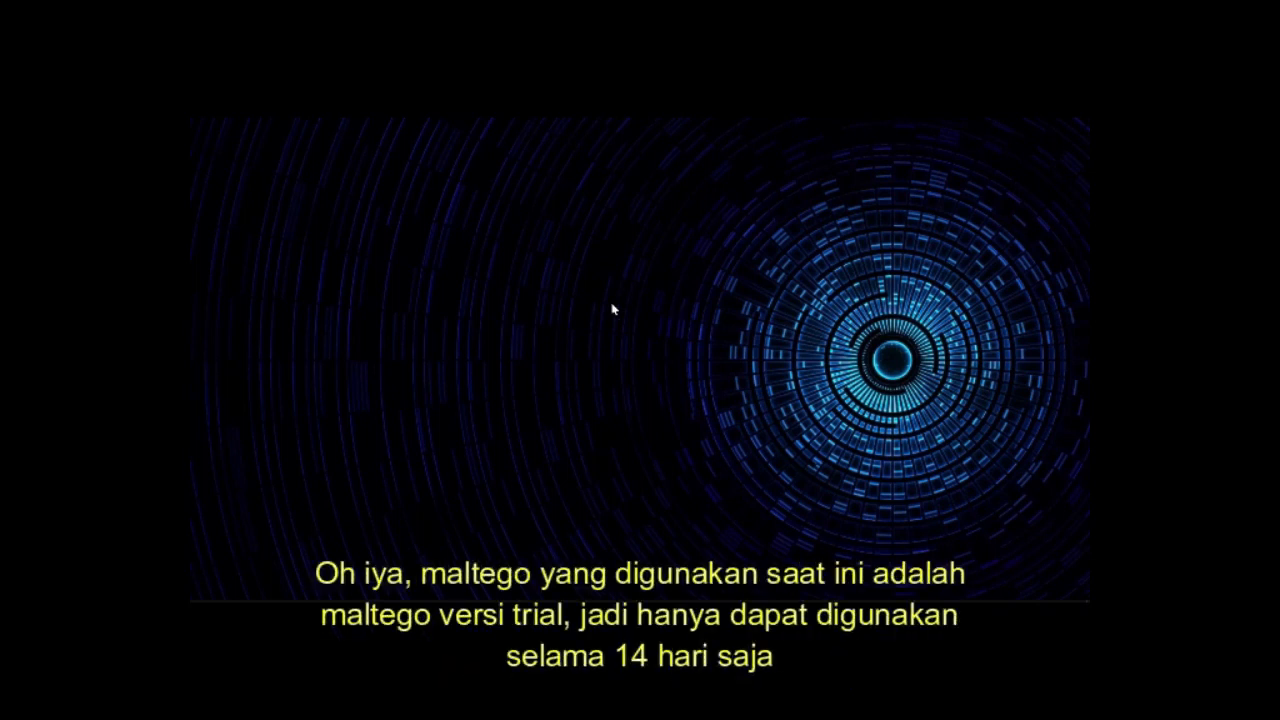
right_click(635, 341)
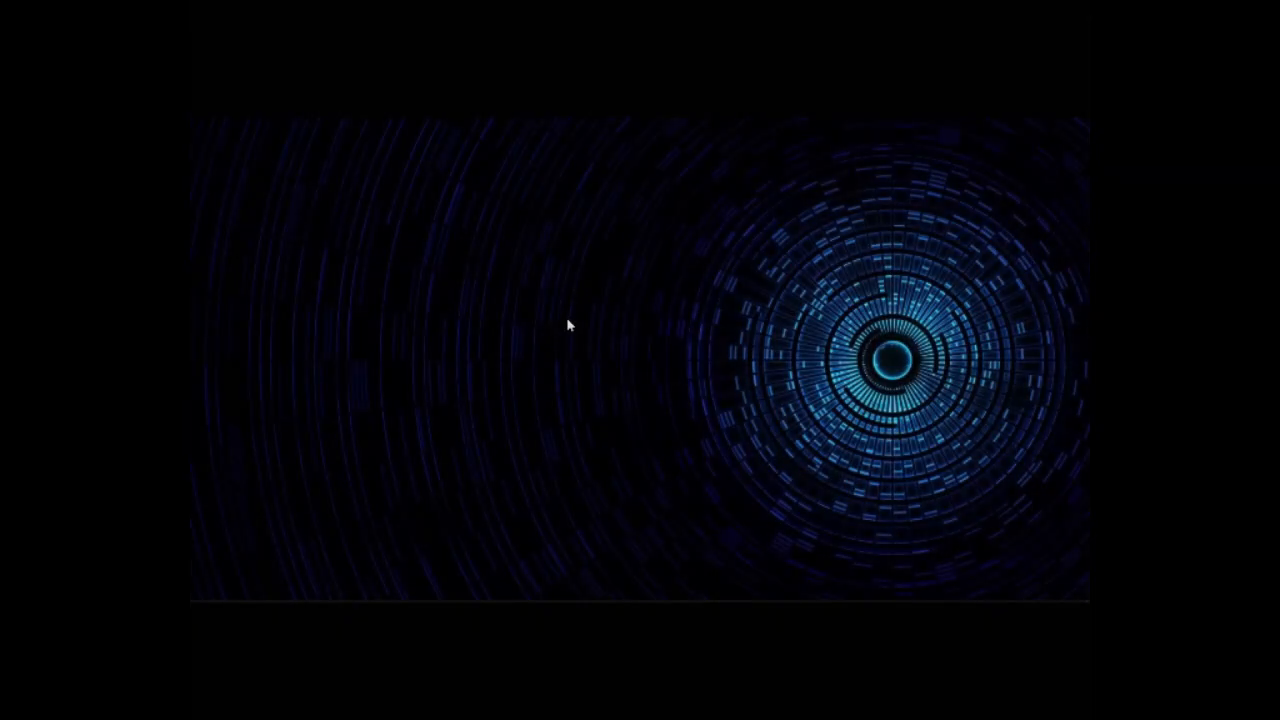
right_click(567, 318)
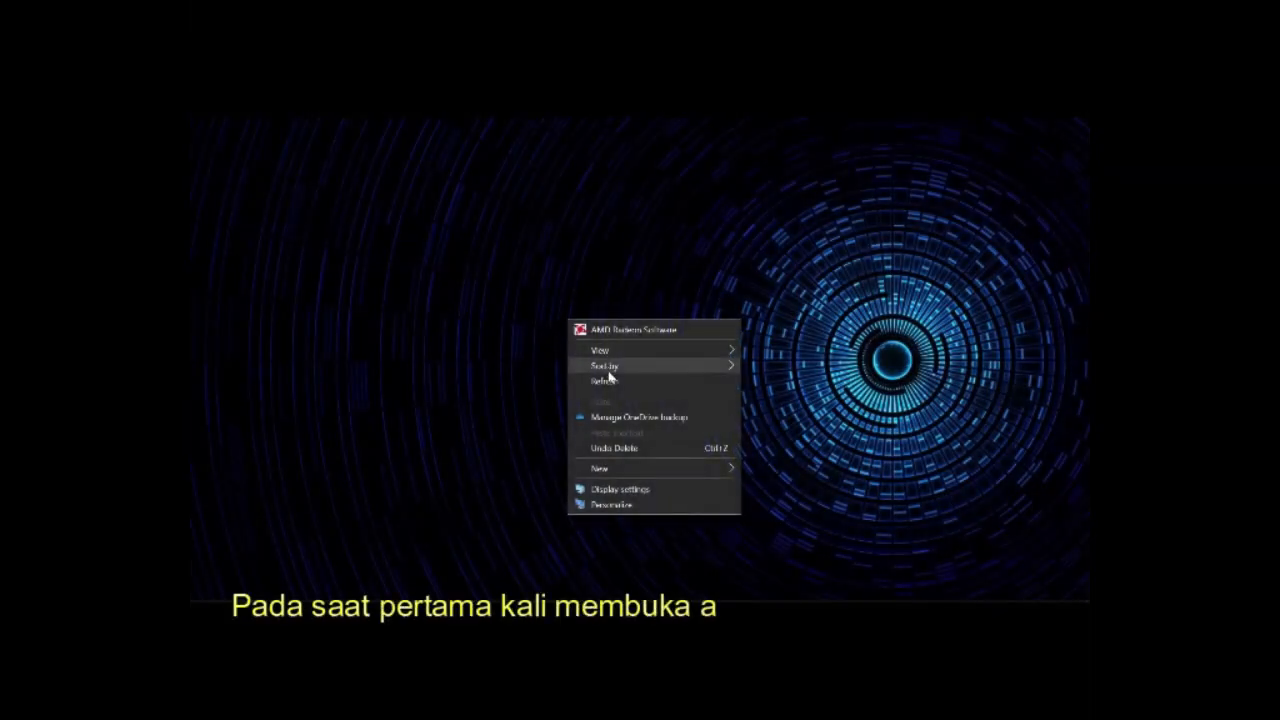
left_click(608, 379)
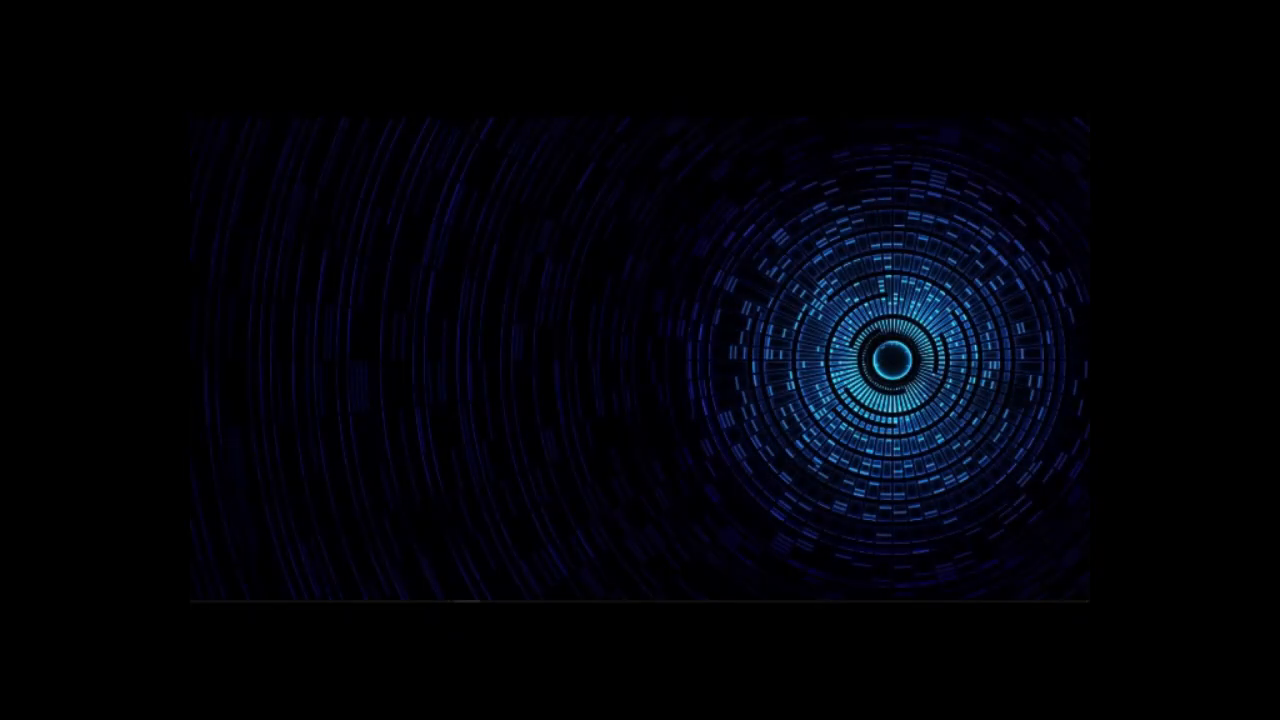
Switch to the Maltego Community Edition 4.2.14 window.
mouse_move(467, 605)
left_click(476, 577)
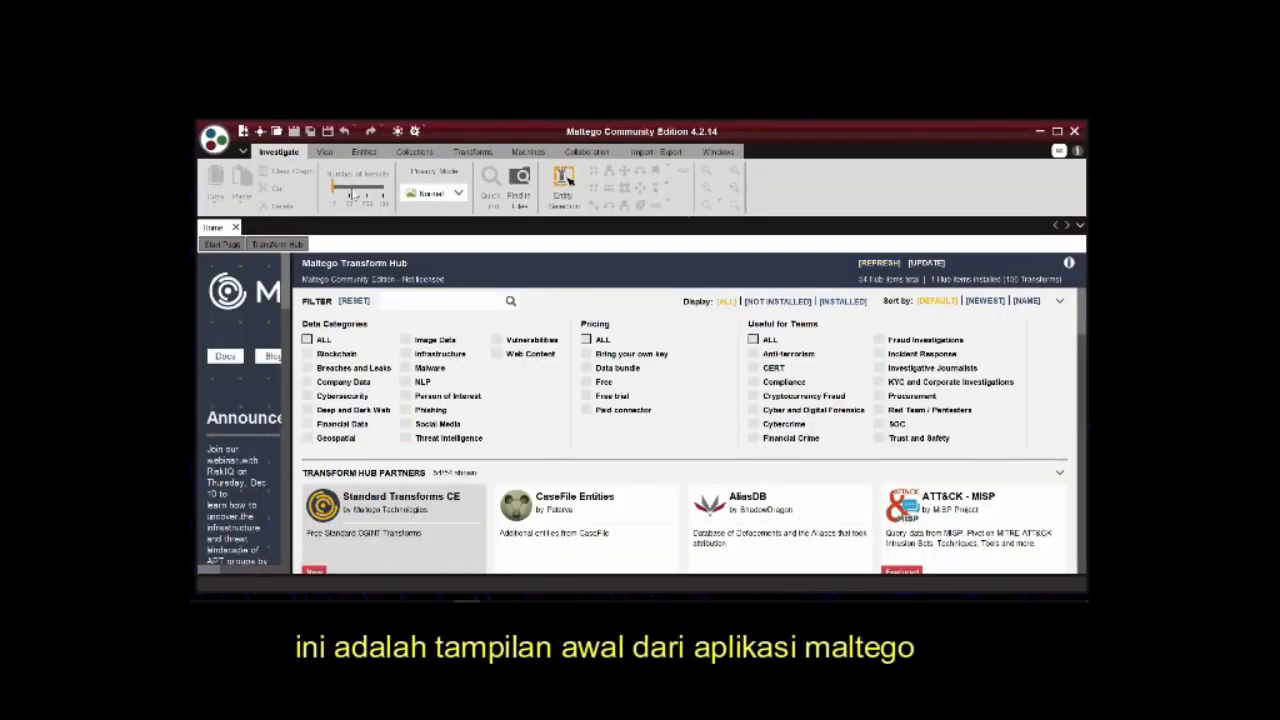
Examine the available entity and investigation commands and look through the list of Transform Hub partners.
left_click(335, 156)
left_click(364, 152)
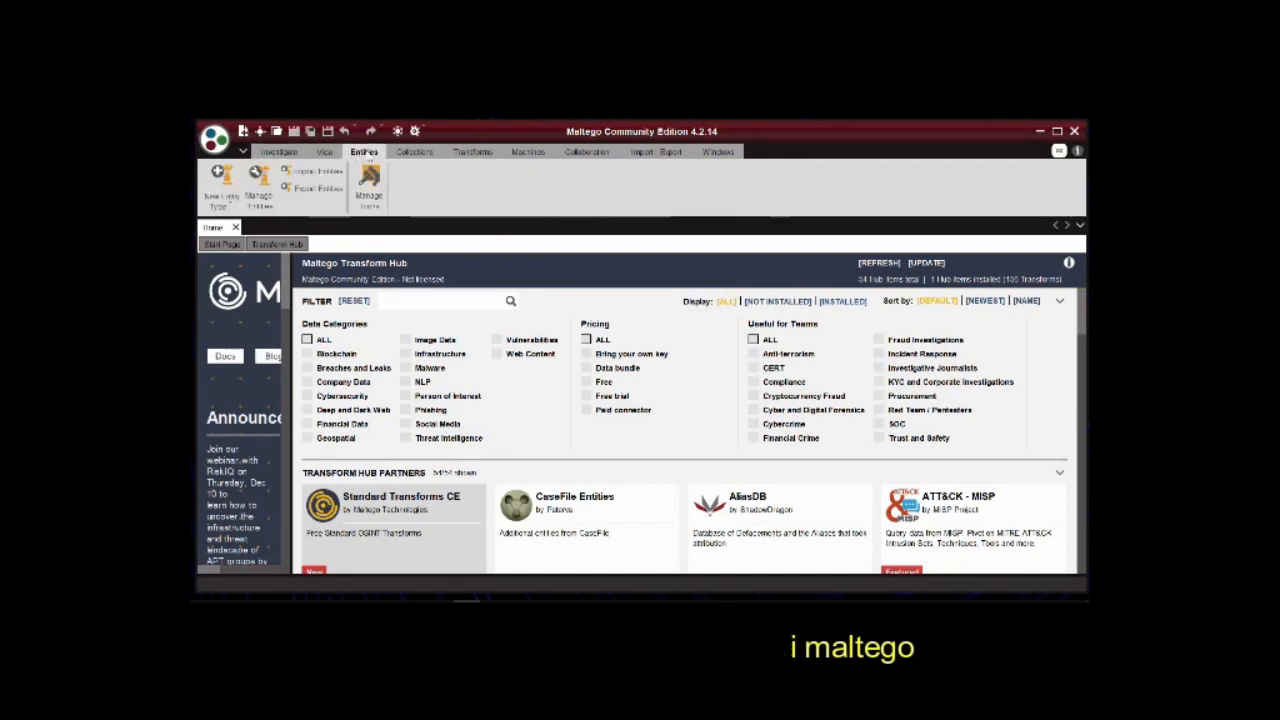
left_click(279, 152)
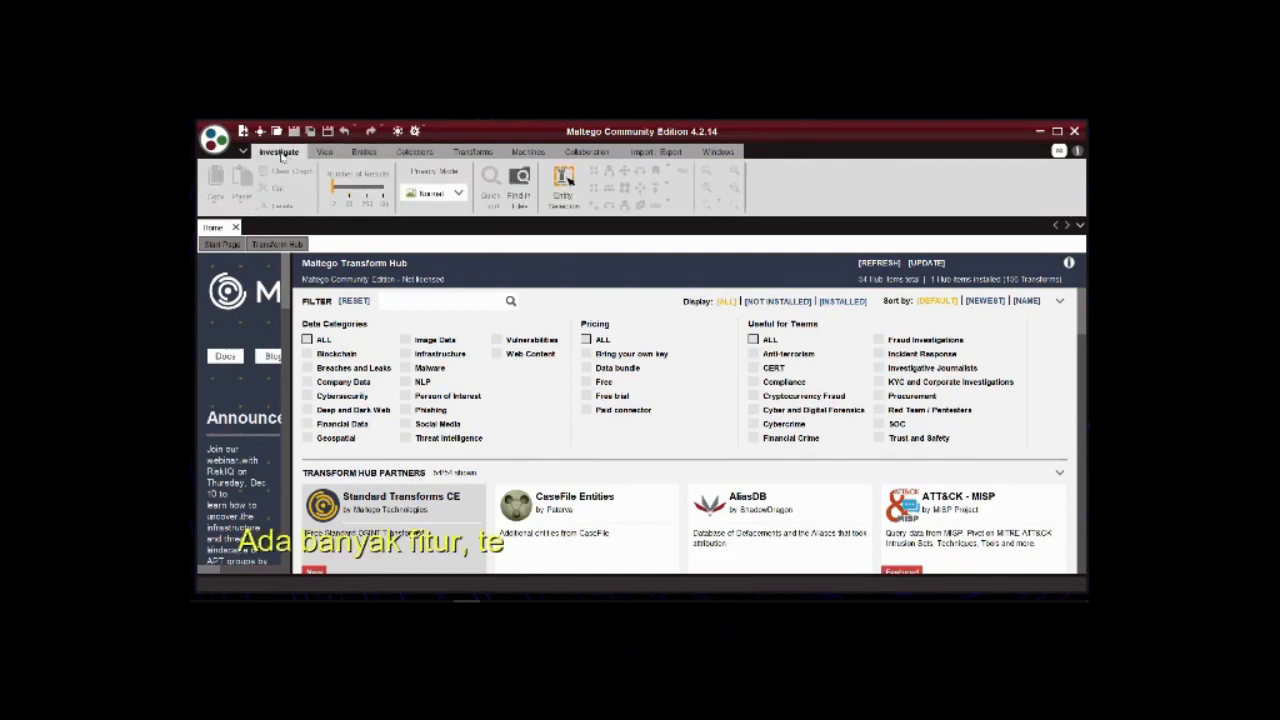
scroll(492, 381, "down", 3)
scroll(492, 381, "up", 2)
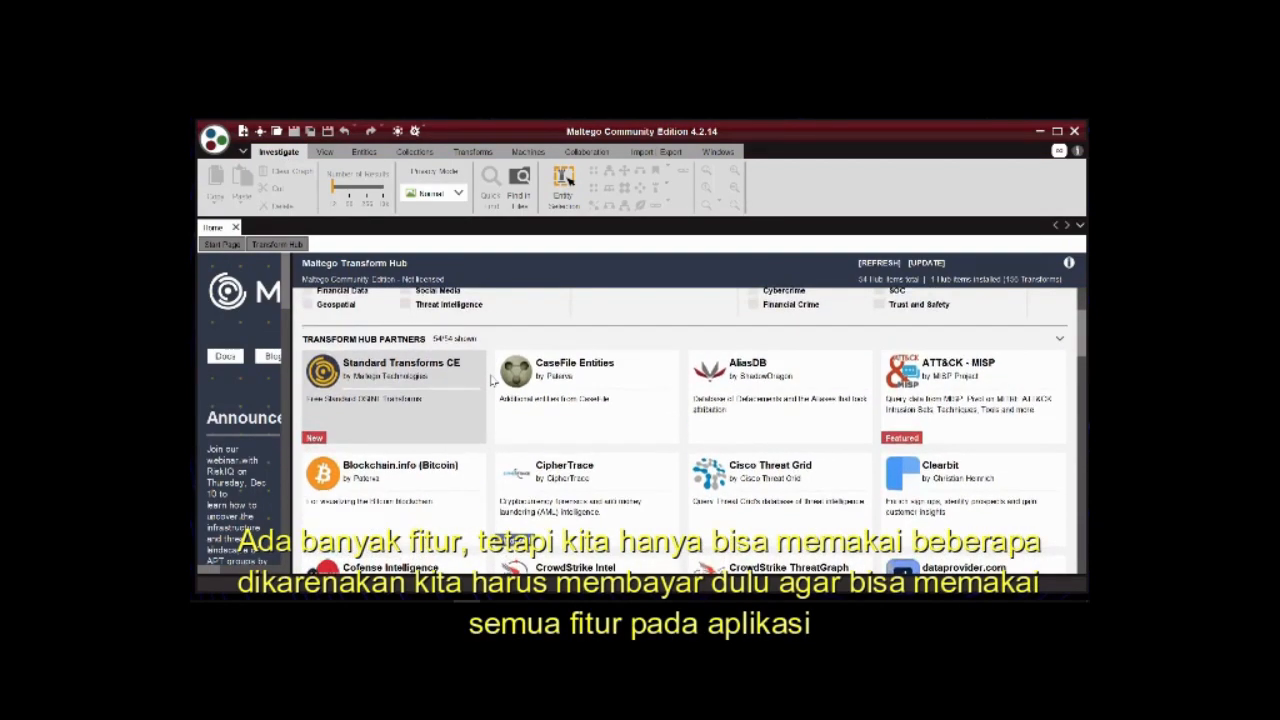
scroll(492, 381, "down", 2)
scroll(492, 381, "down", 5)
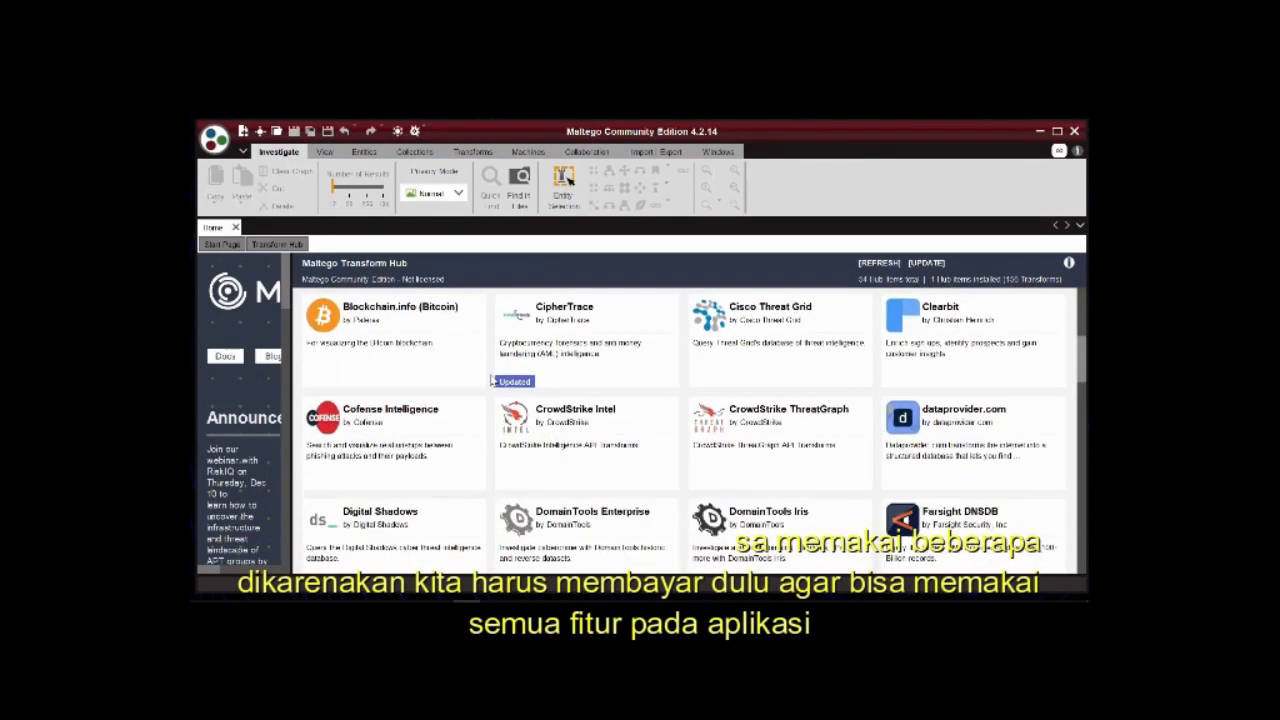
scroll(492, 381, "down", 6)
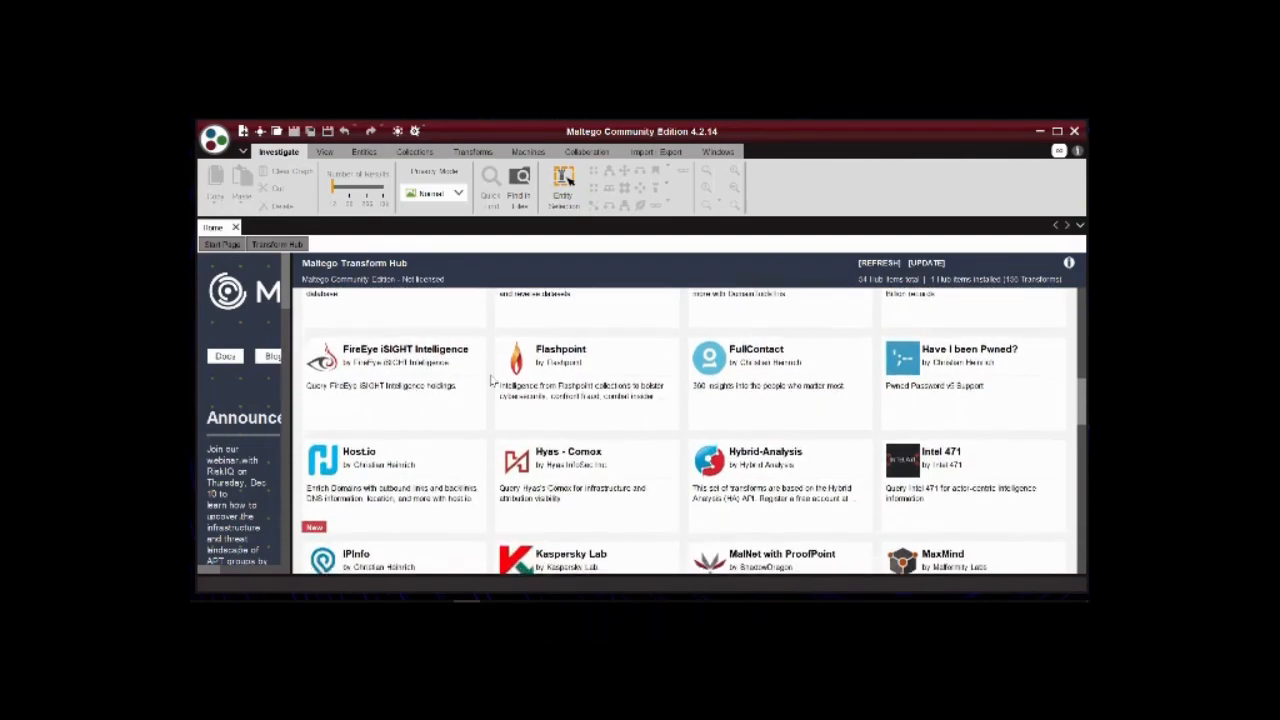
scroll(492, 381, "down", 8)
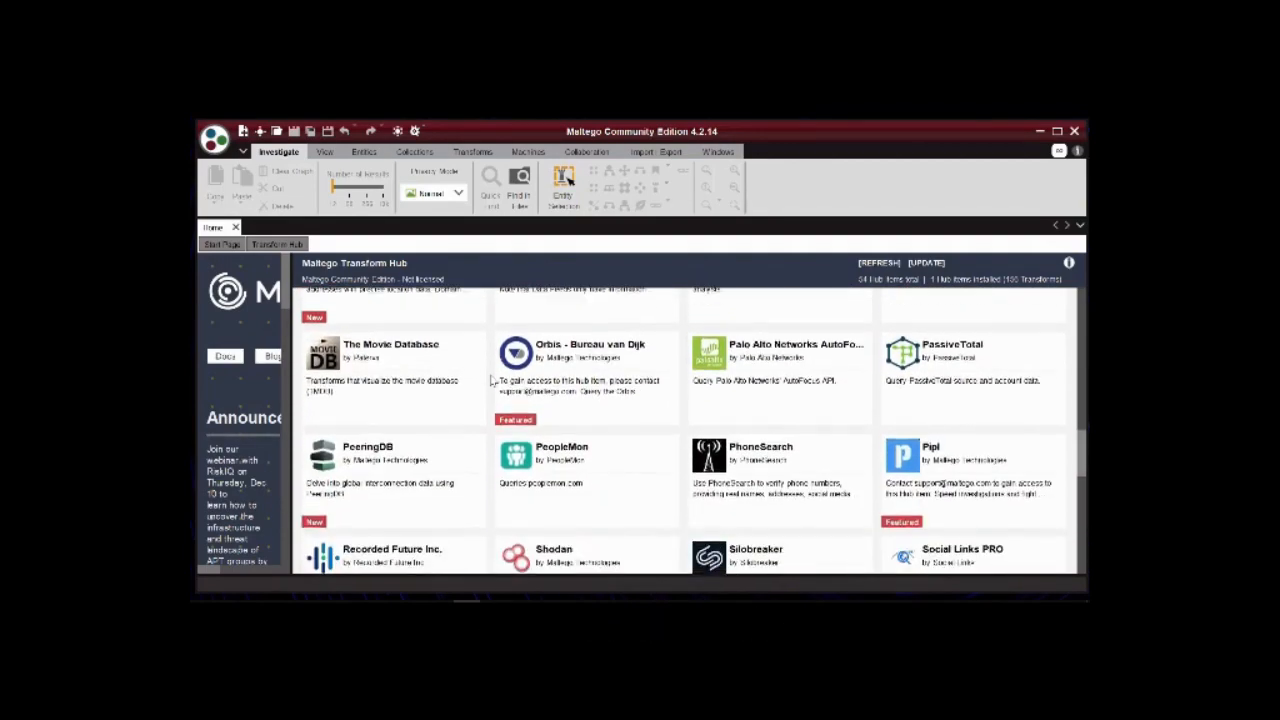
scroll(492, 381, "down", 4)
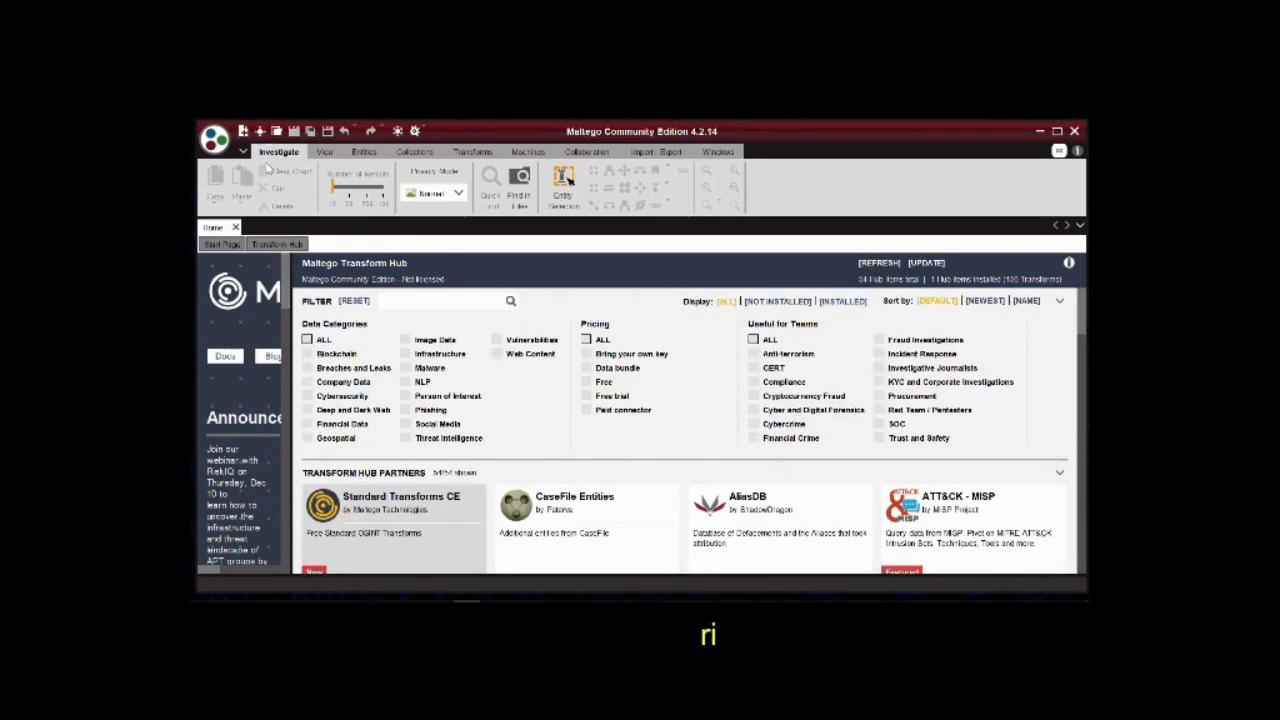
Create a new graph and place a Website entity from the Infrastructure group near the middle of the canvas.
left_click(242, 131)
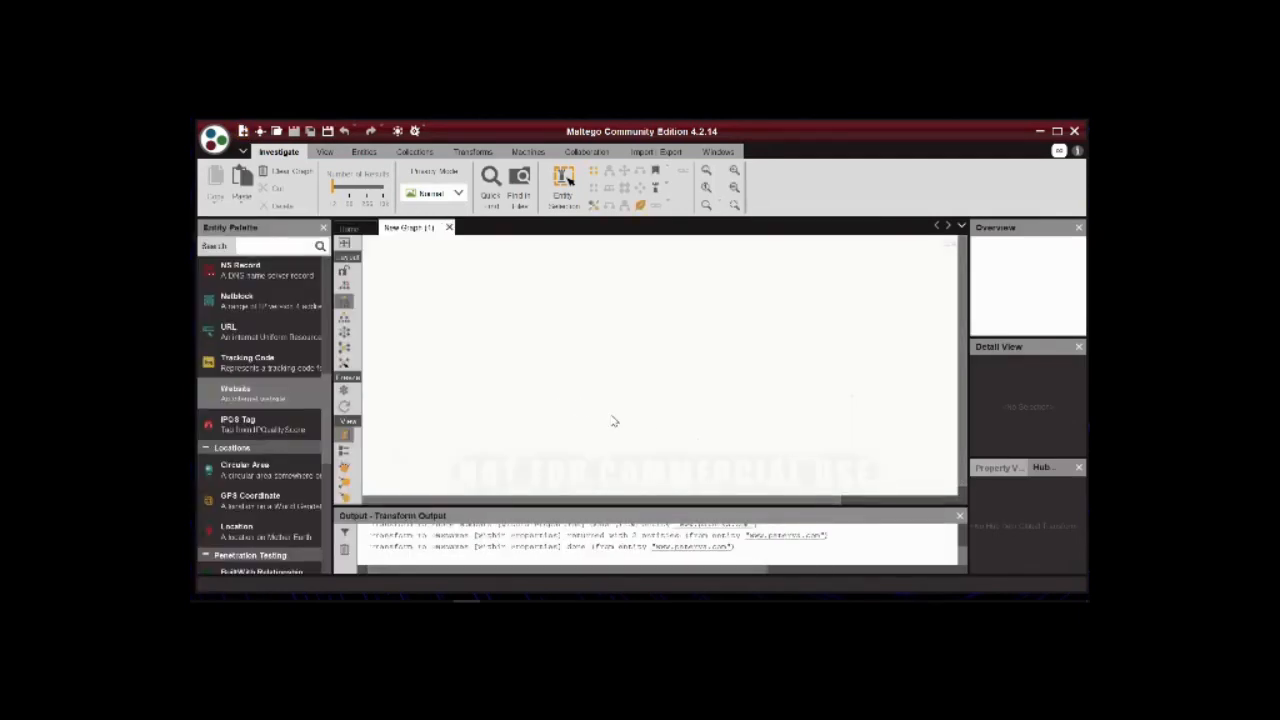
scroll(324, 306, "up", 6)
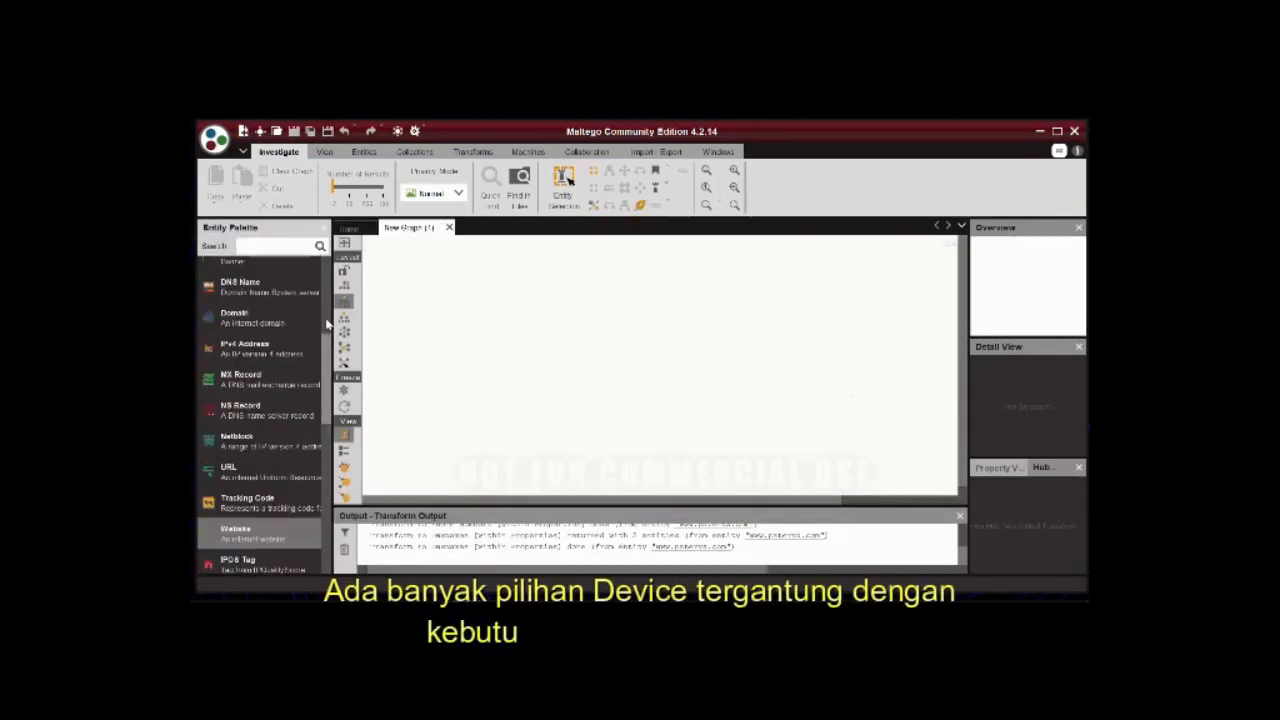
scroll(333, 291, "up", 2)
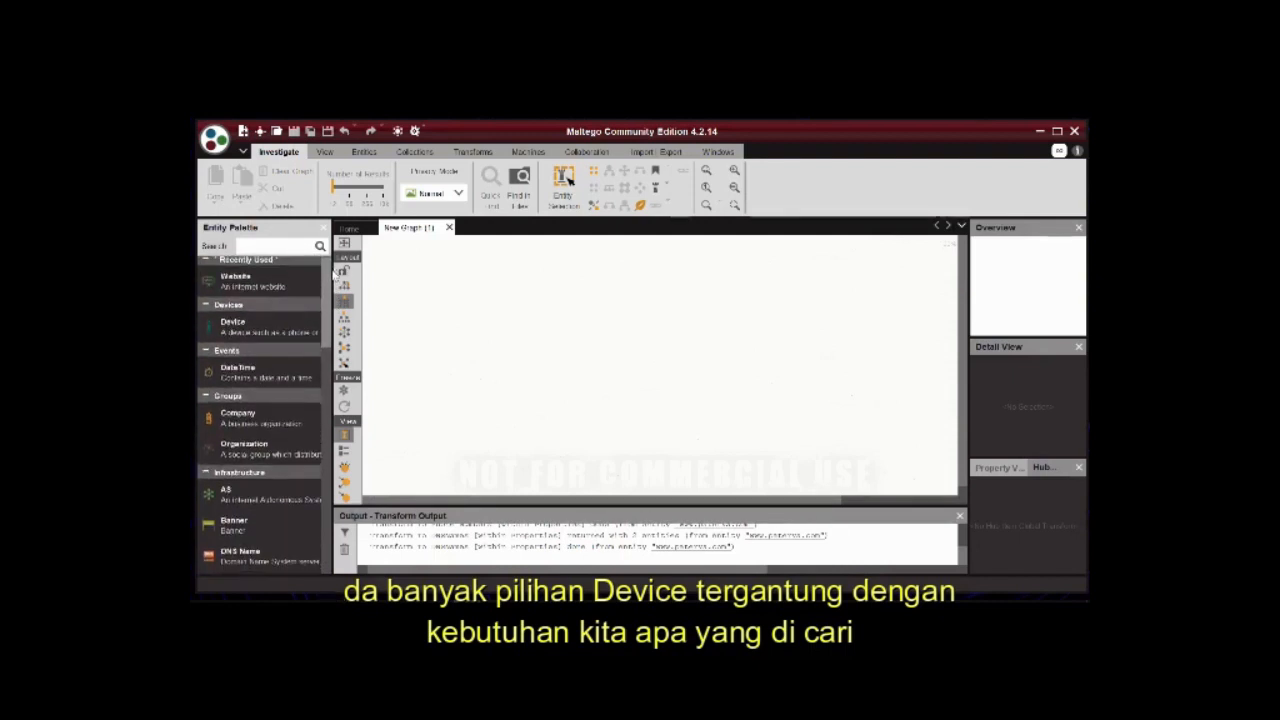
scroll(336, 291, "down", 3)
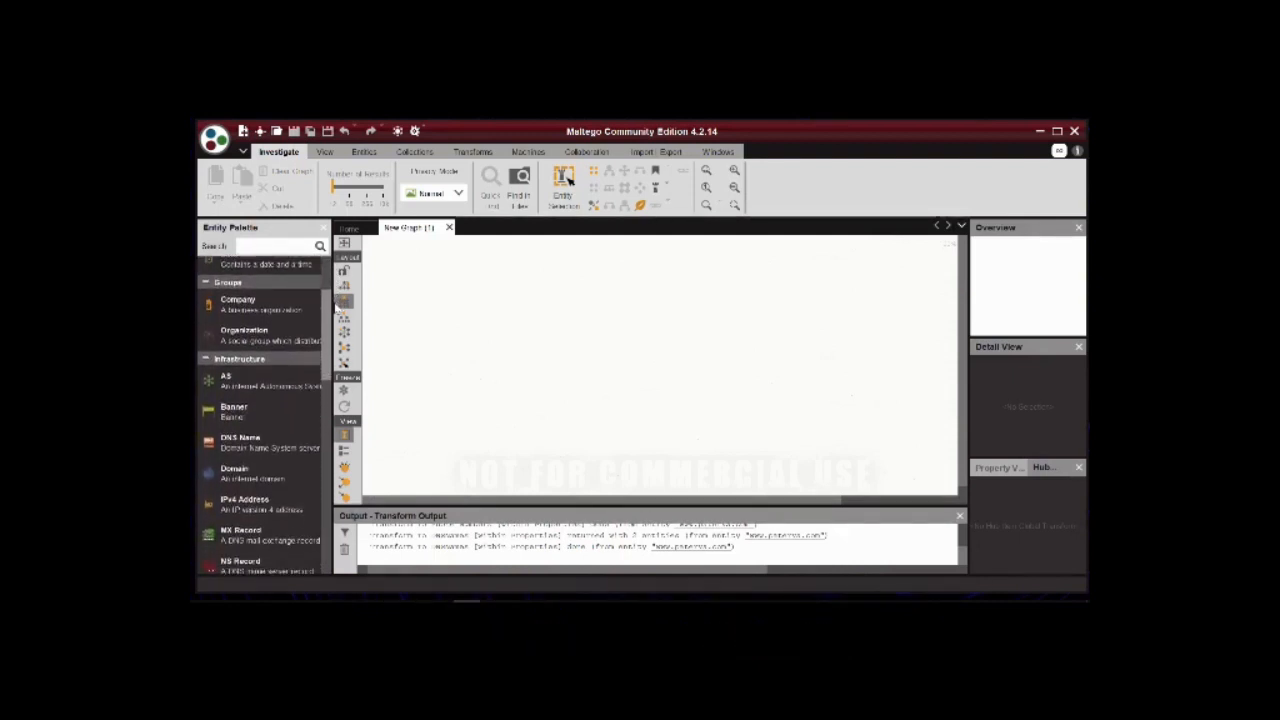
scroll(336, 320, "down", 5)
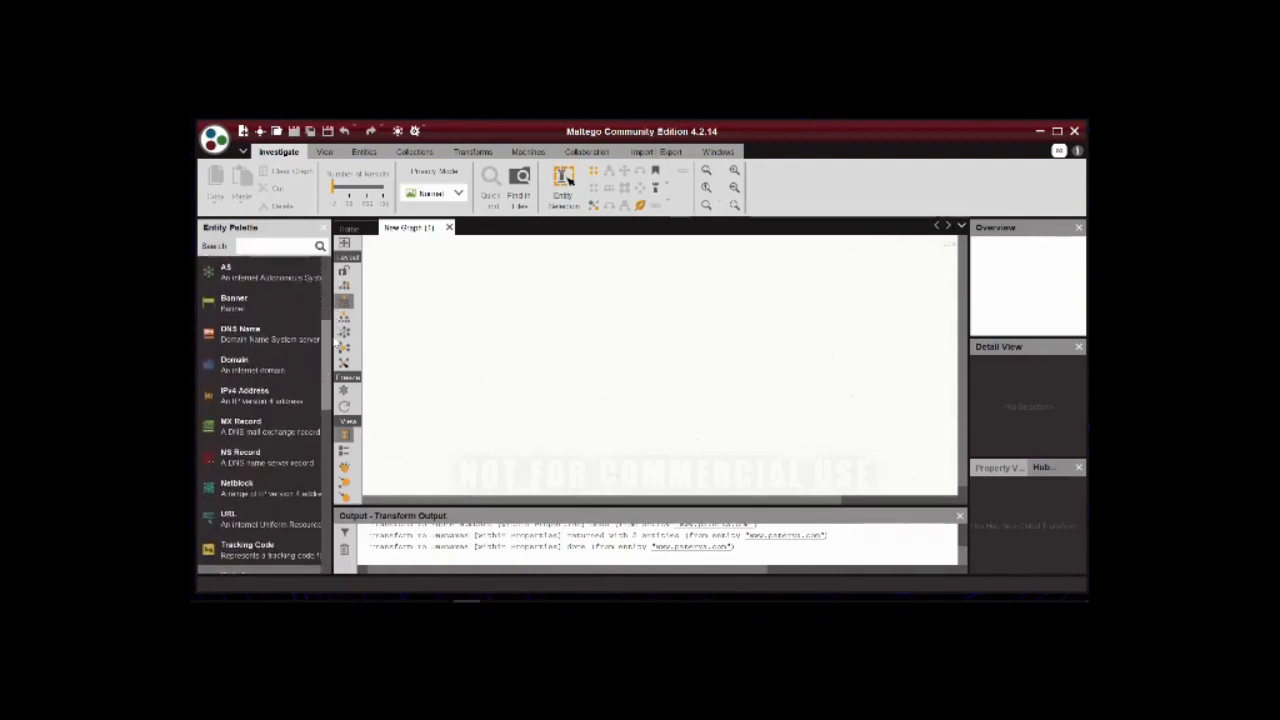
scroll(335, 399, "down", 5)
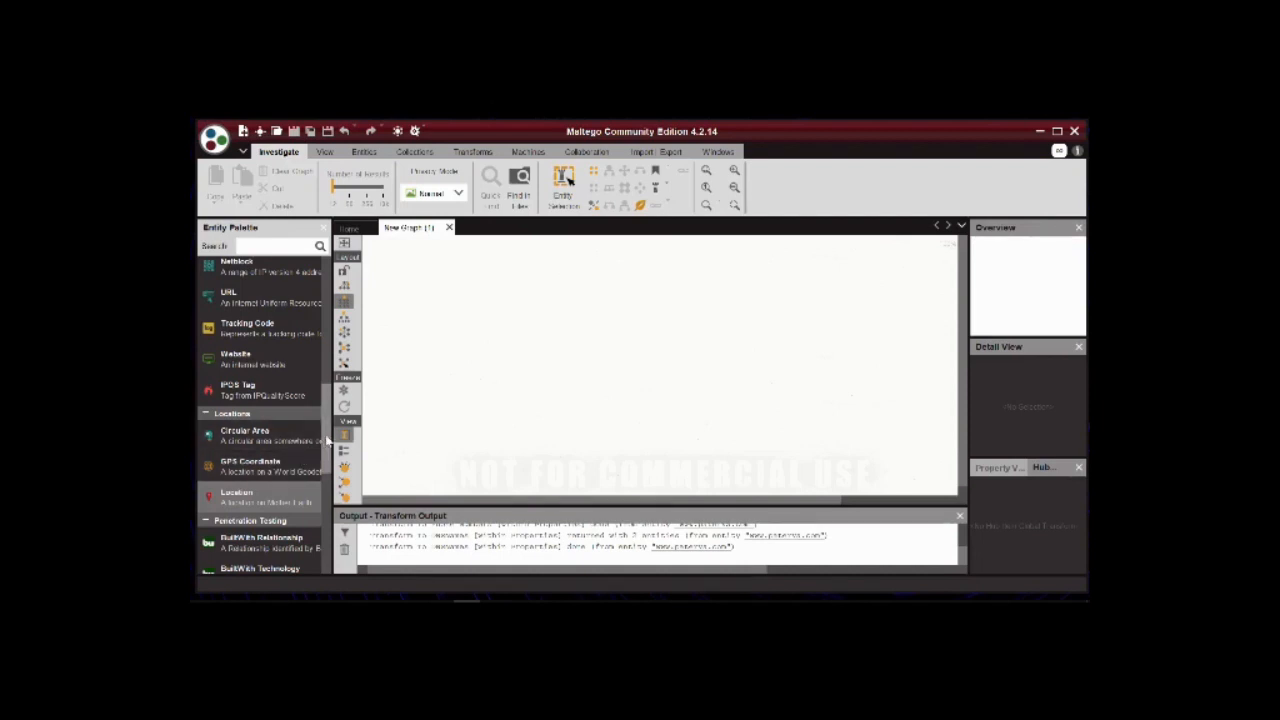
scroll(305, 470, "down", 4)
scroll(316, 481, "down", 7)
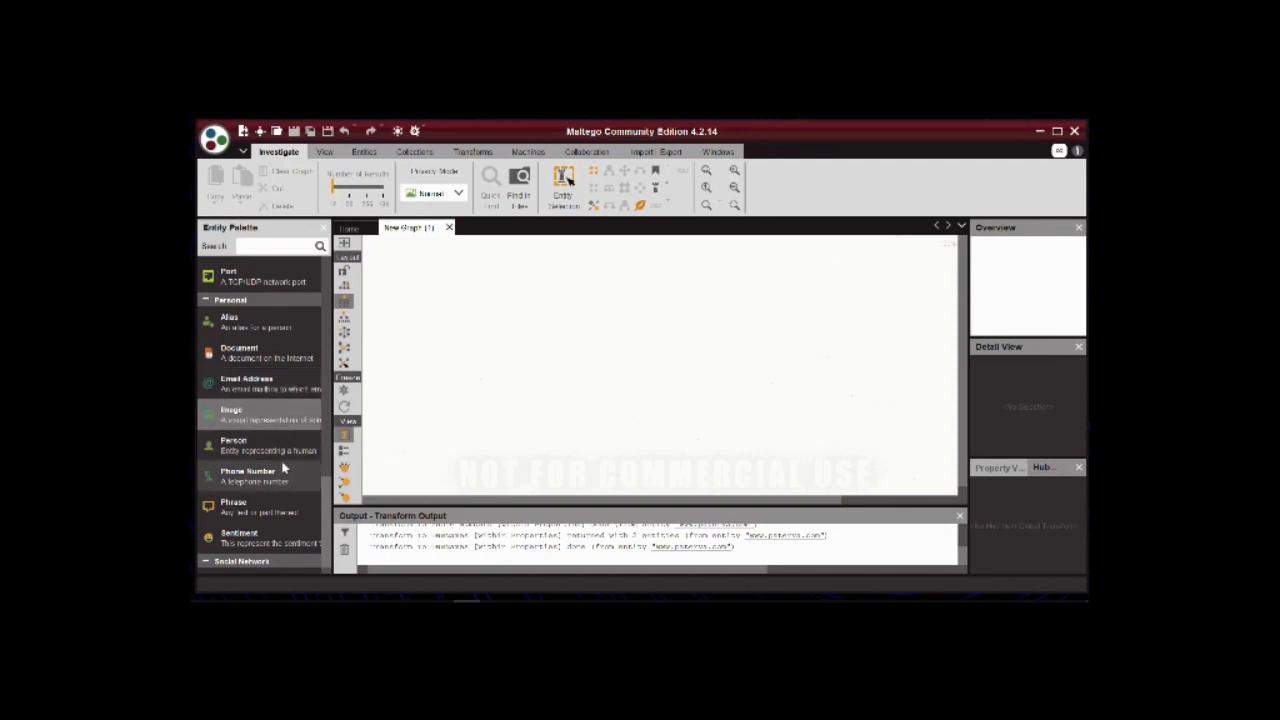
scroll(328, 480, "up", 5)
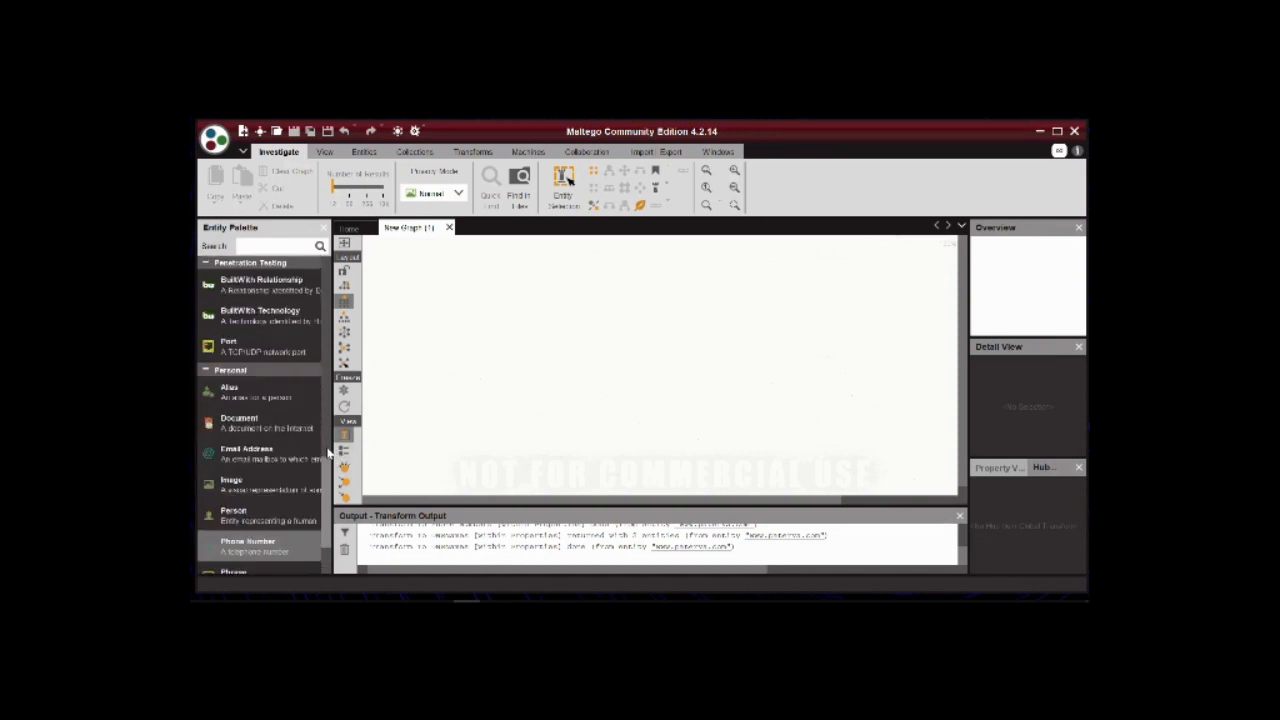
scroll(328, 450, "up", 8)
scroll(328, 412, "up", 1)
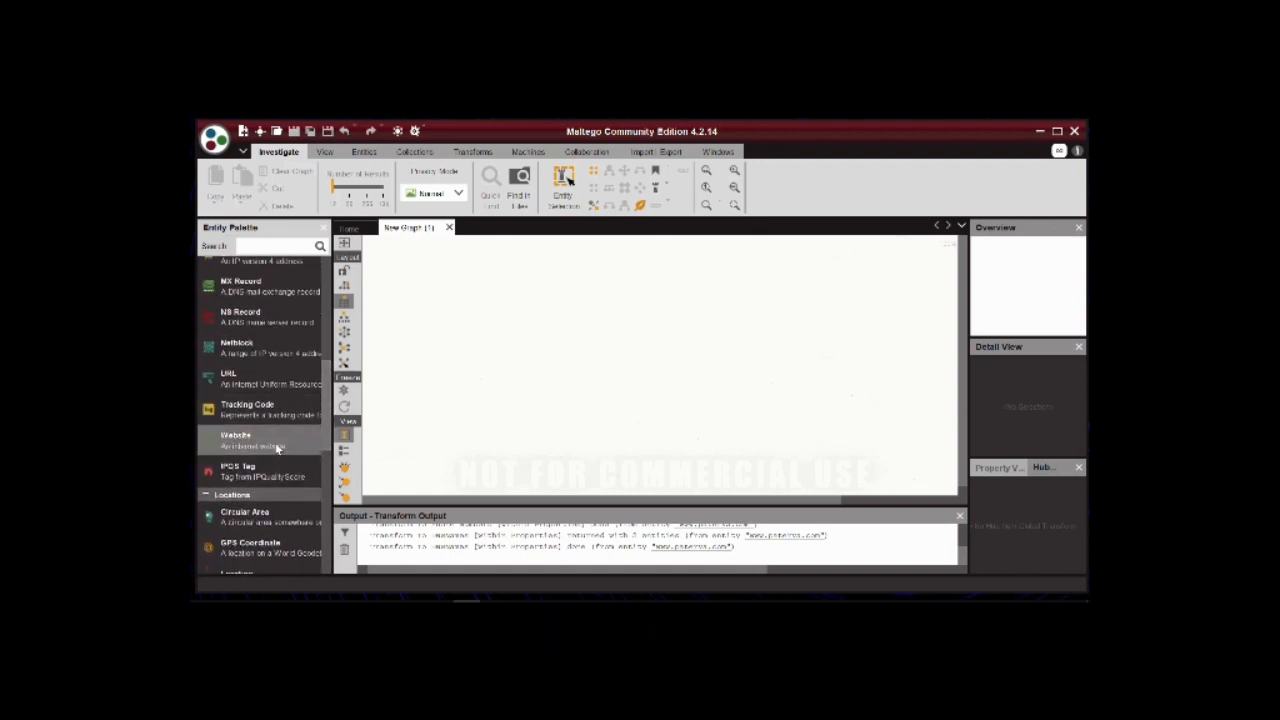
left_click_drag(277, 449, 634, 333)
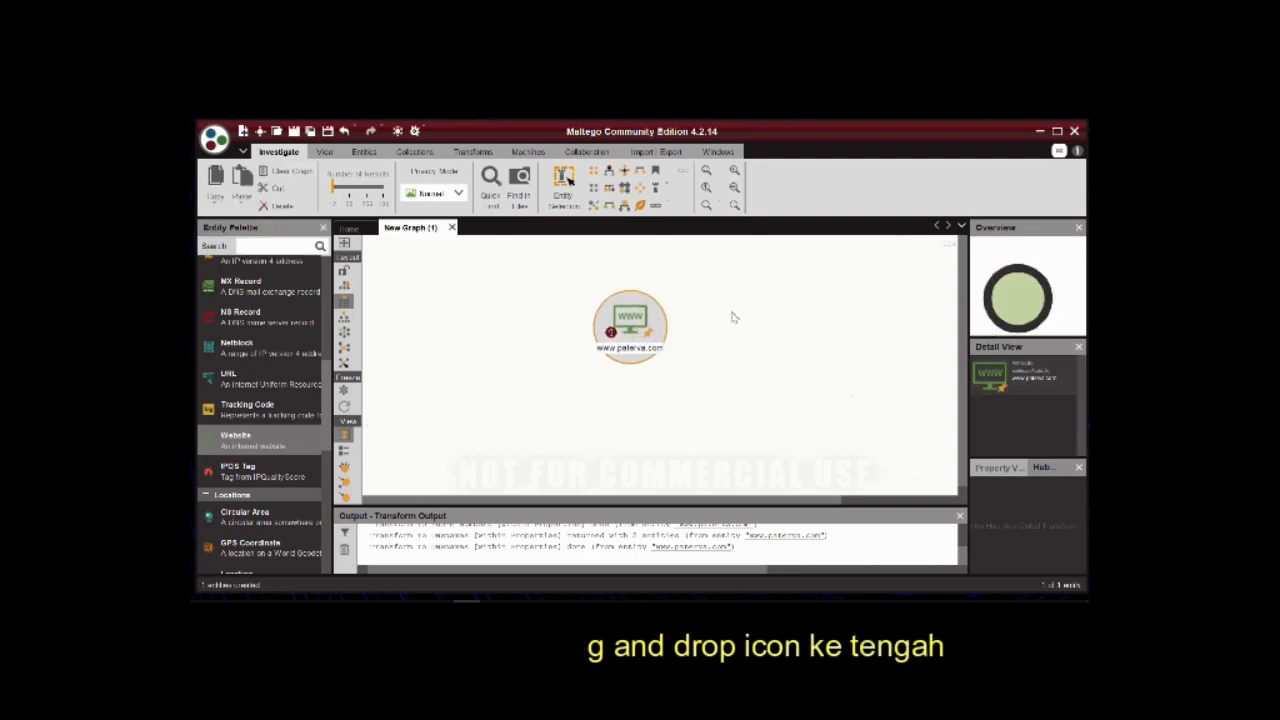
left_click(733, 190)
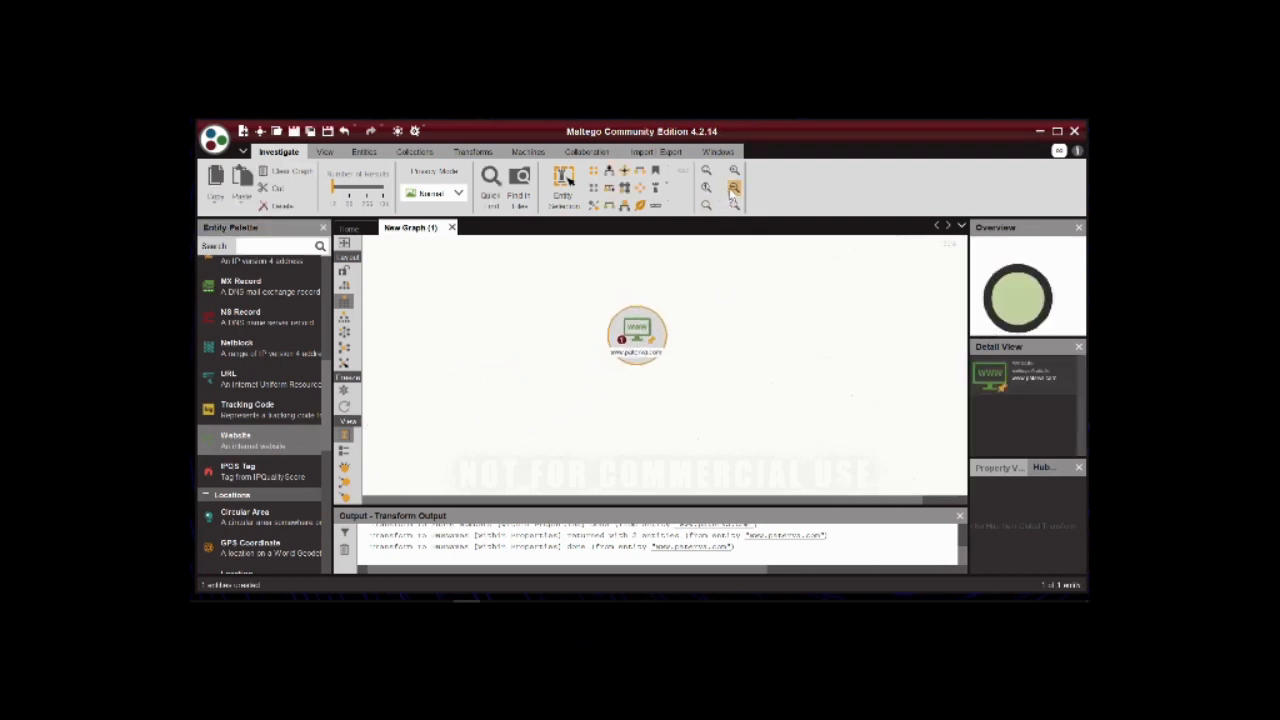
left_click(735, 172)
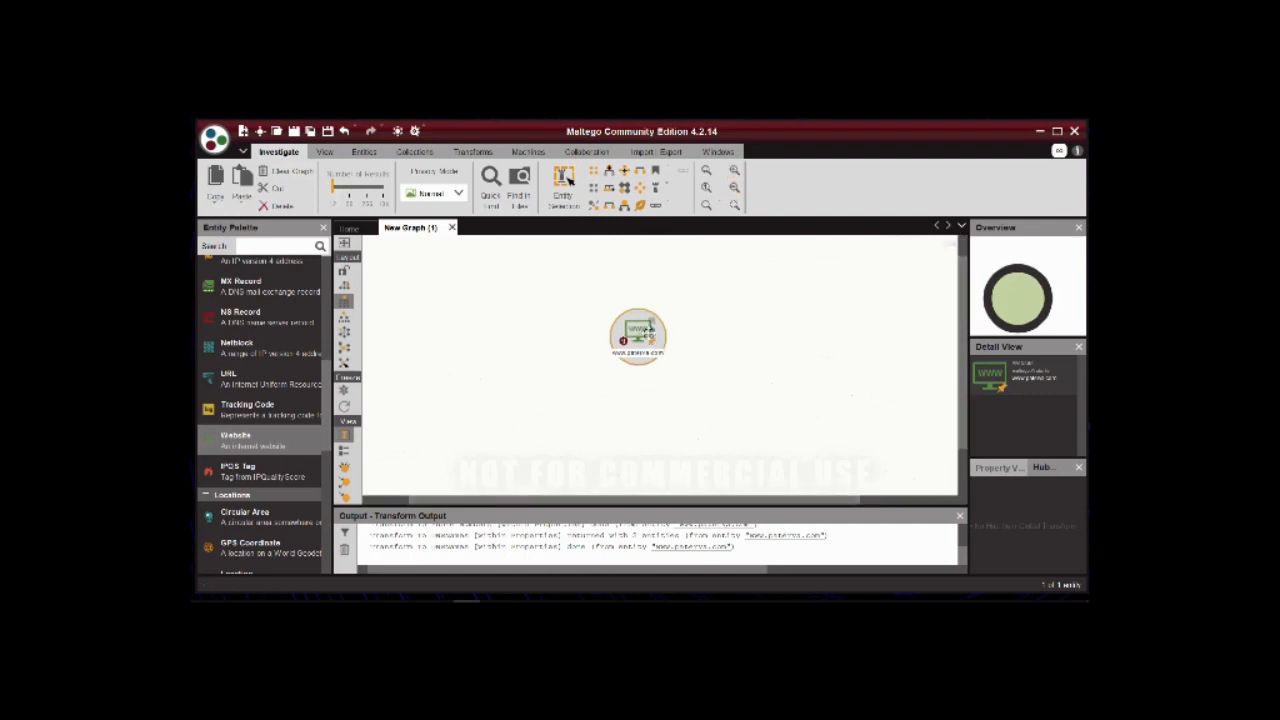
double_click(651, 341)
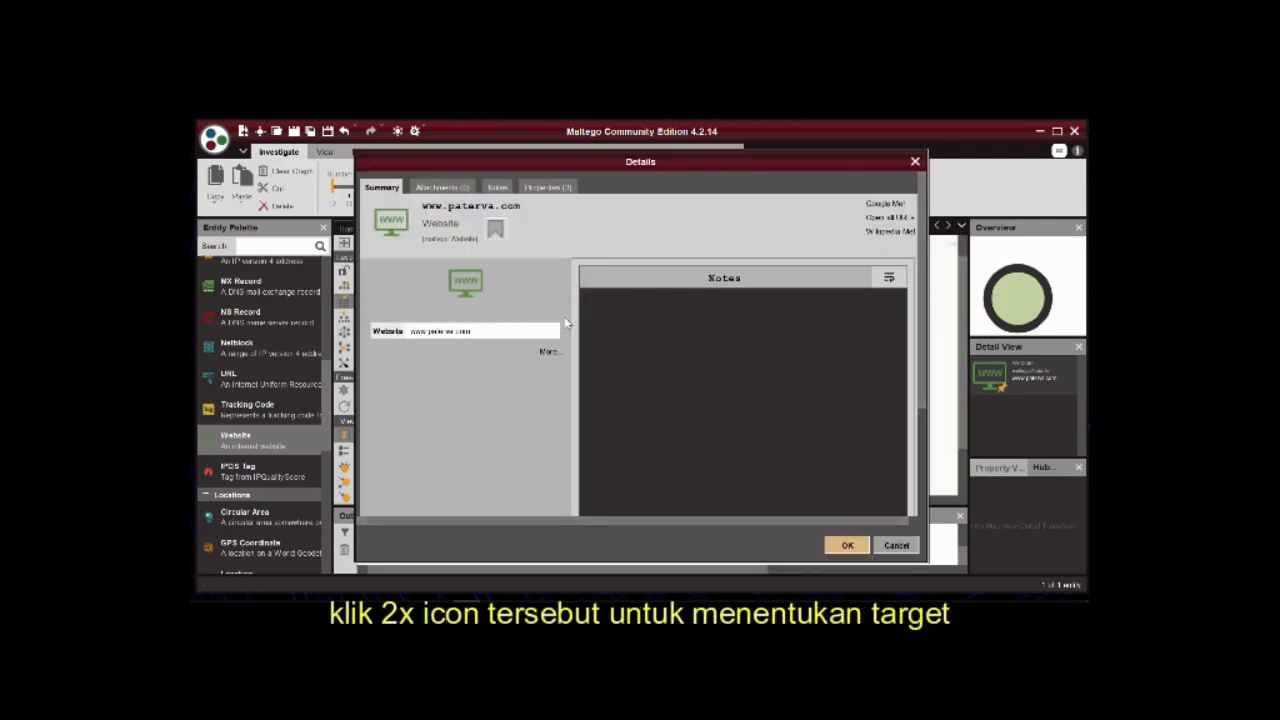
left_click(915, 163)
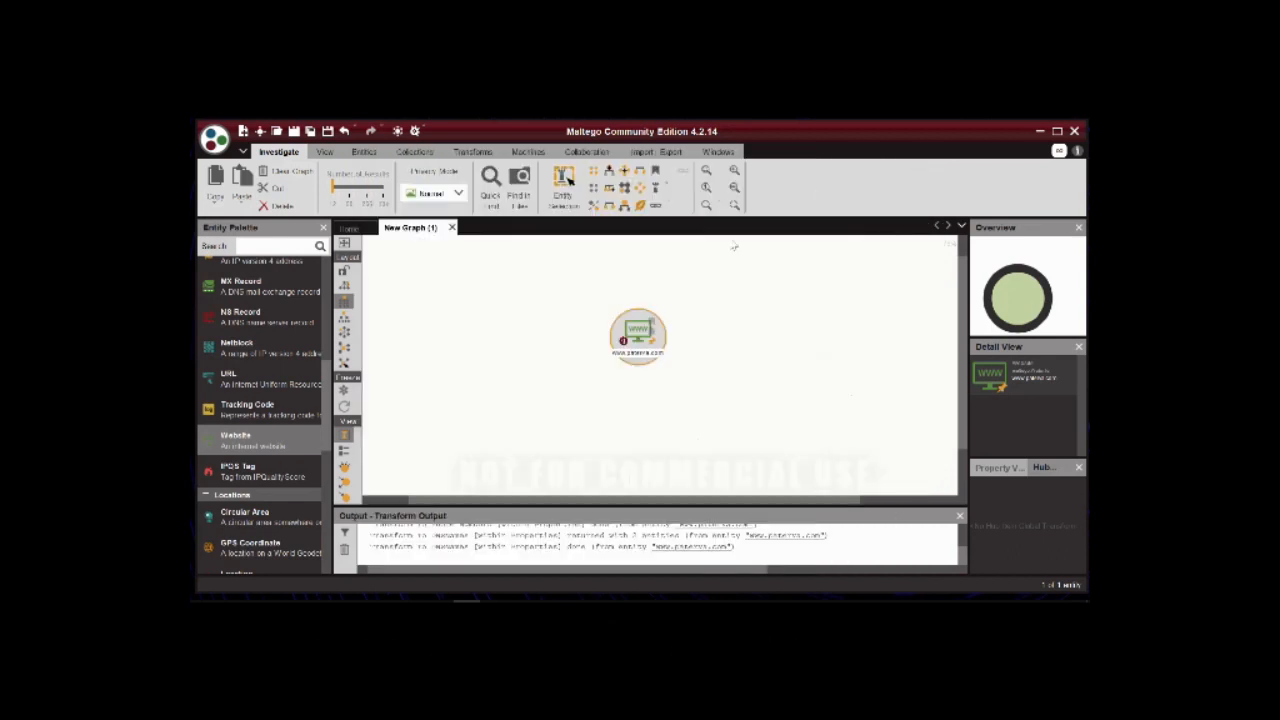
double_click(638, 330)
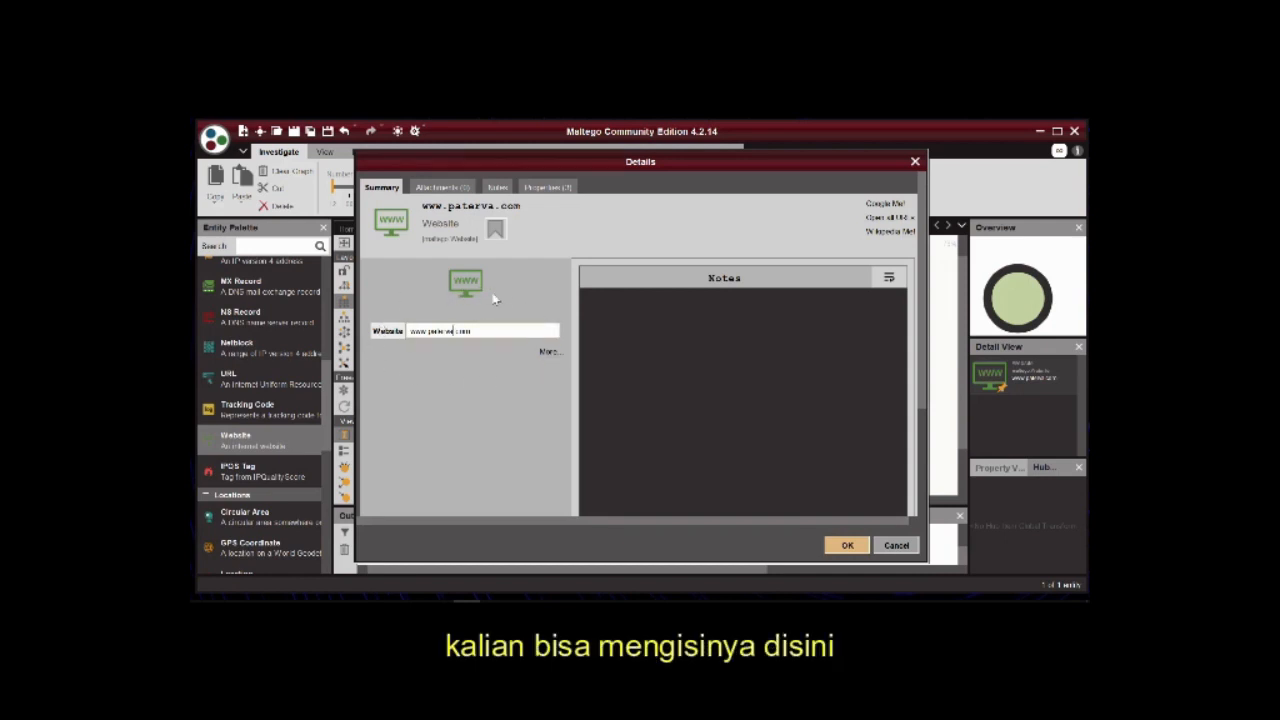
key("BackSpace")
key("BackSpace")
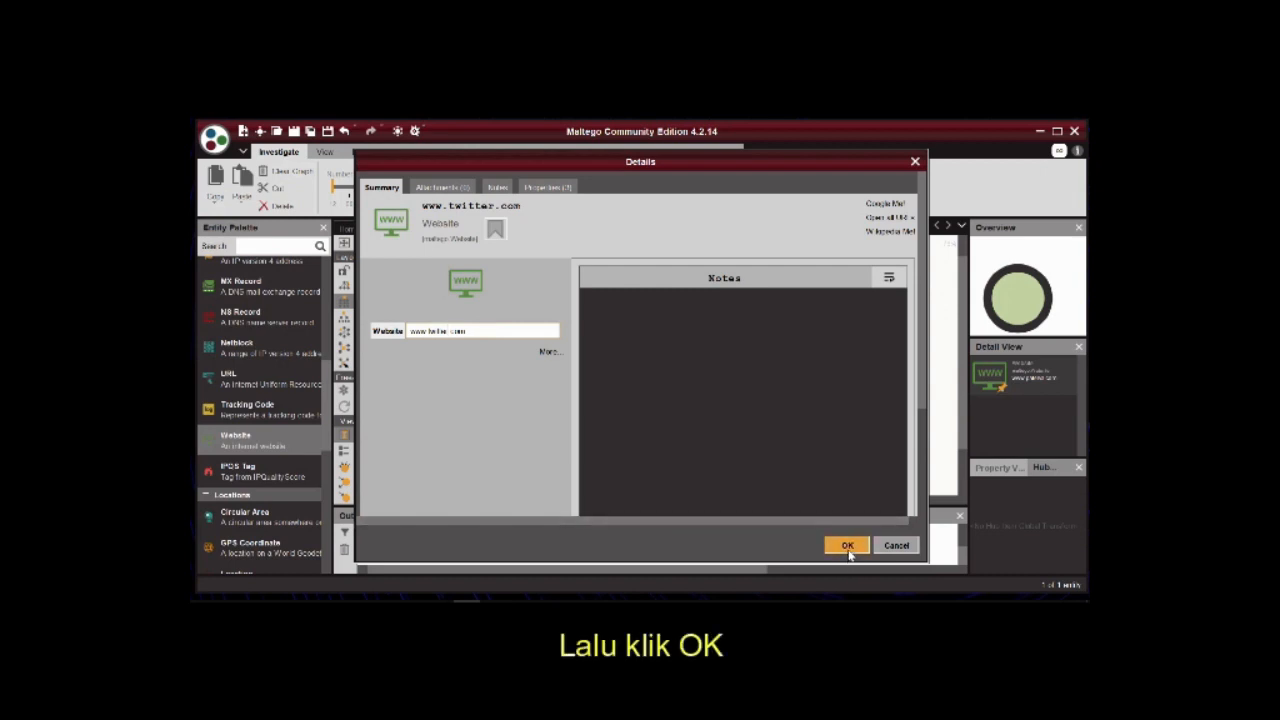
left_click(847, 549)
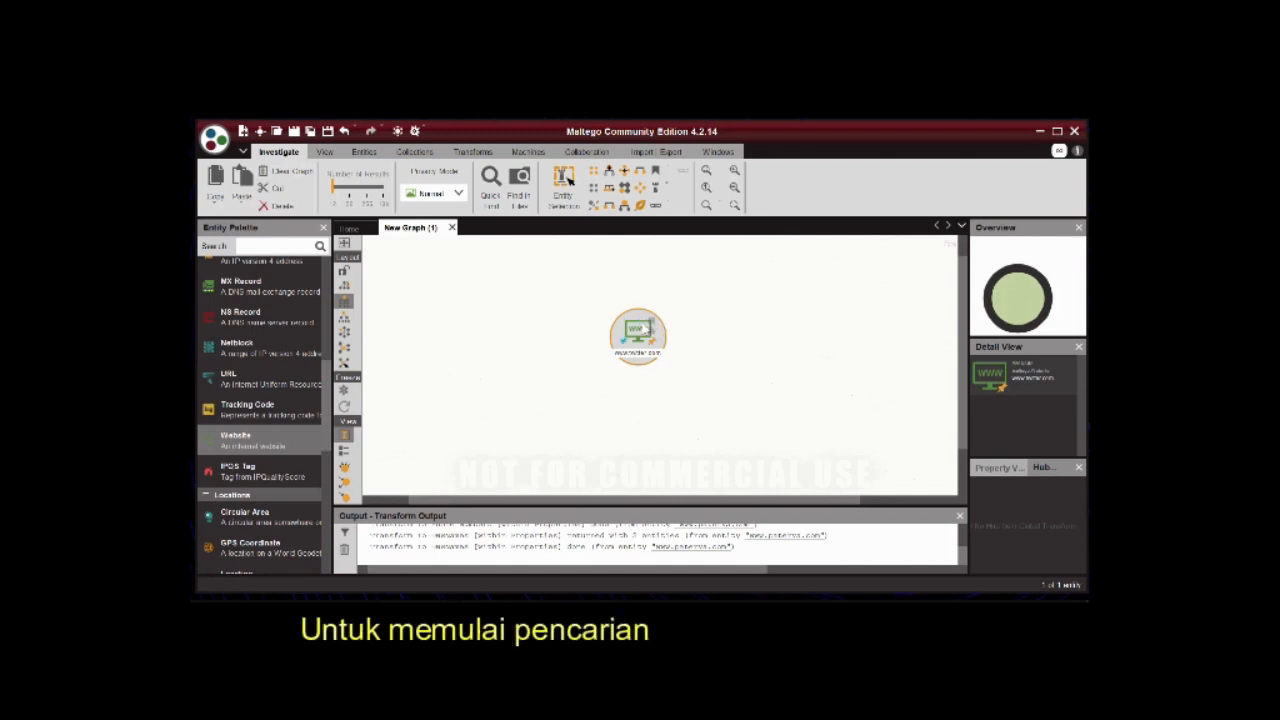
right_click(647, 322)
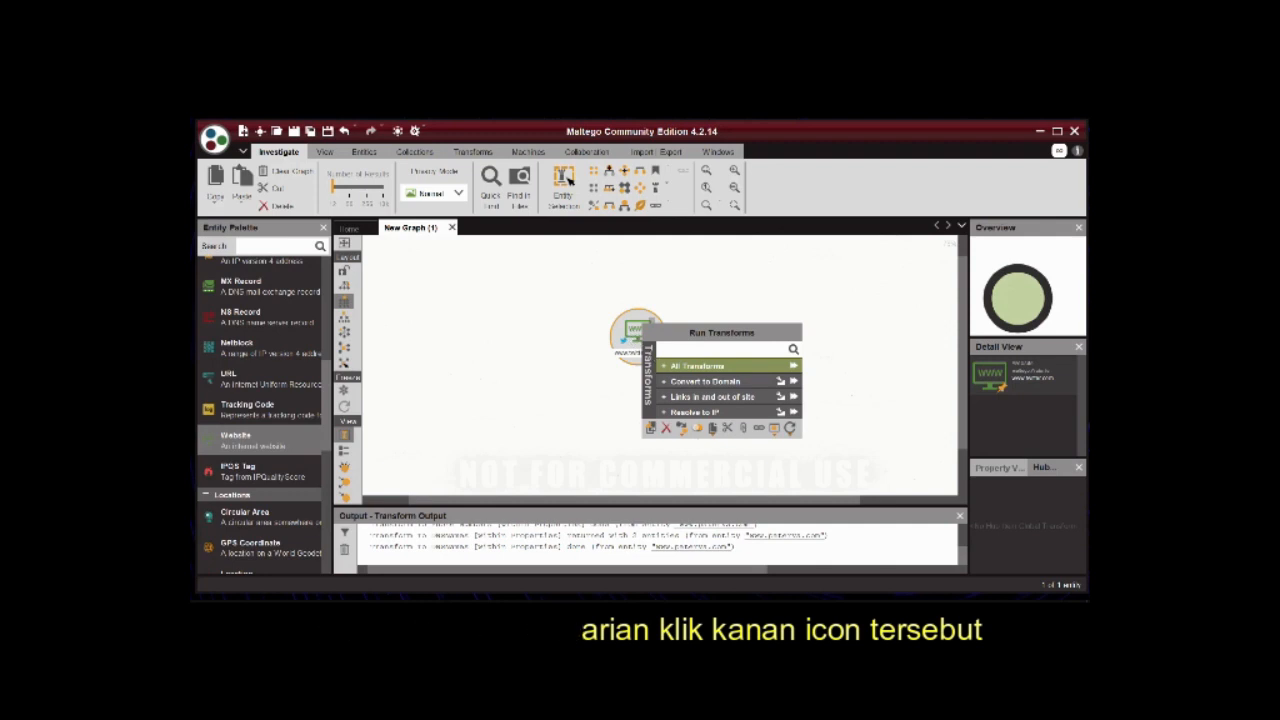
left_click(664, 368)
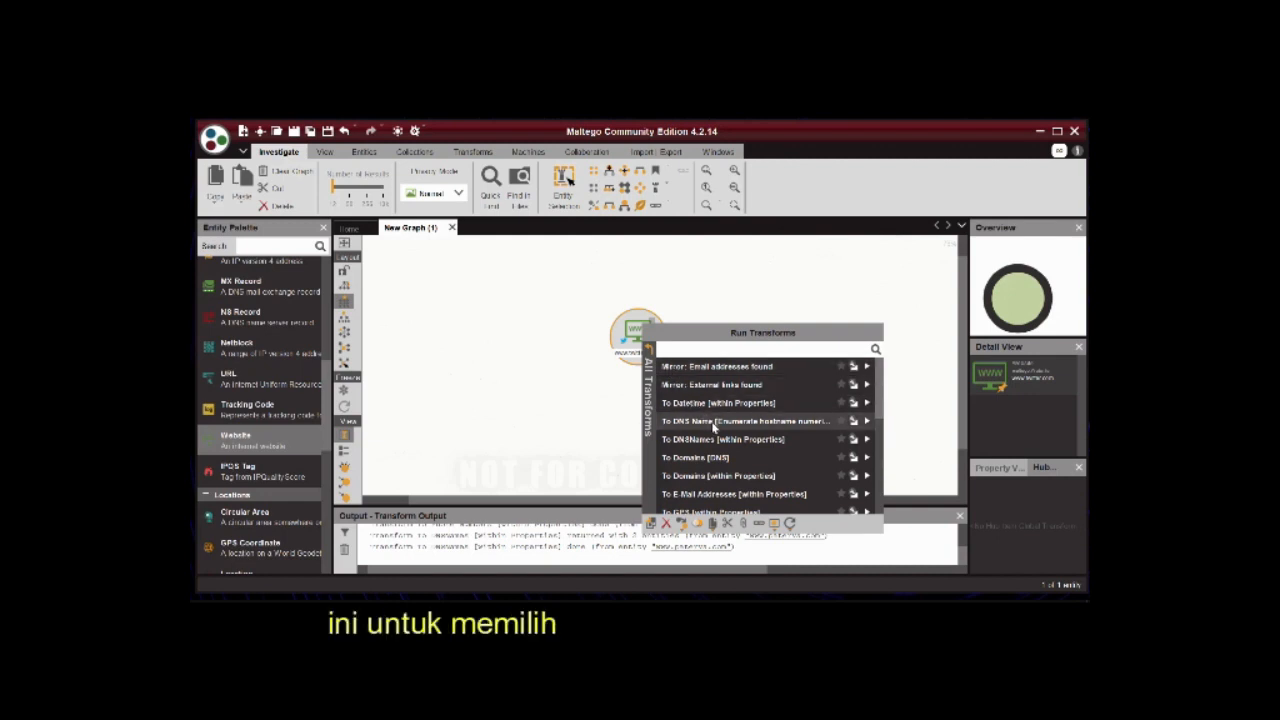
scroll(718, 437, "down", 2)
scroll(720, 440, "down", 4)
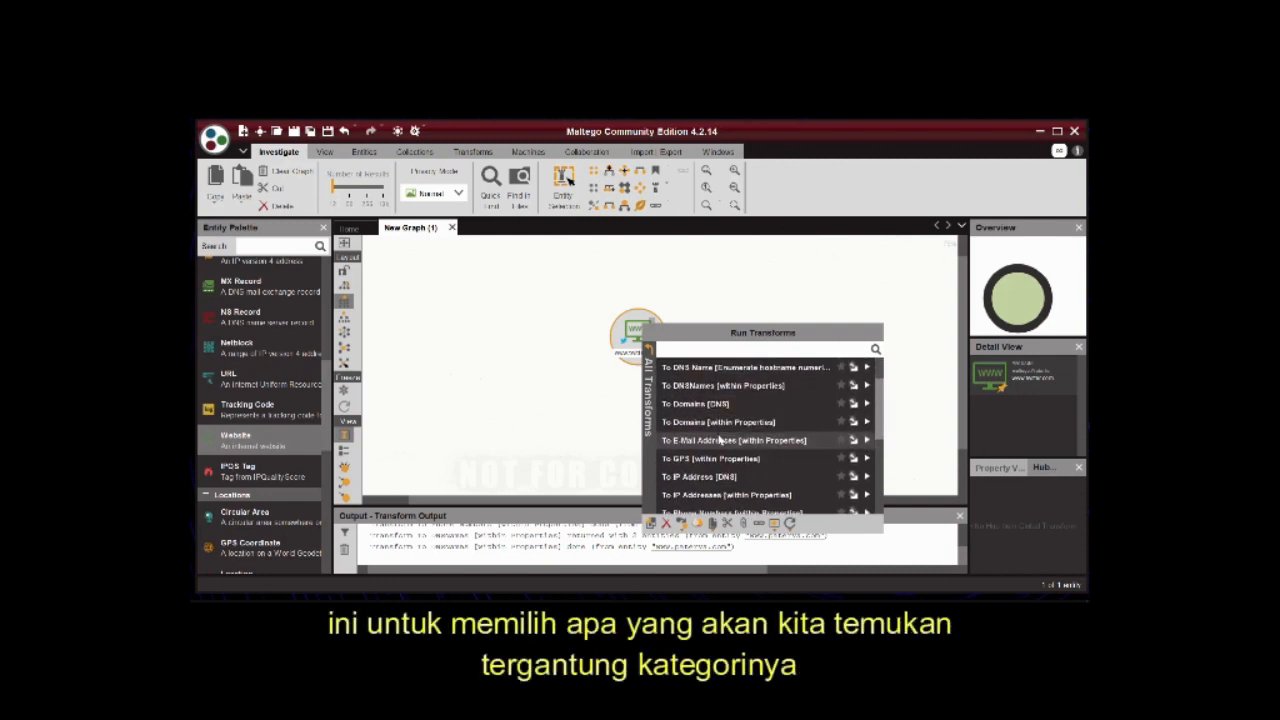
scroll(720, 438, "down", 7)
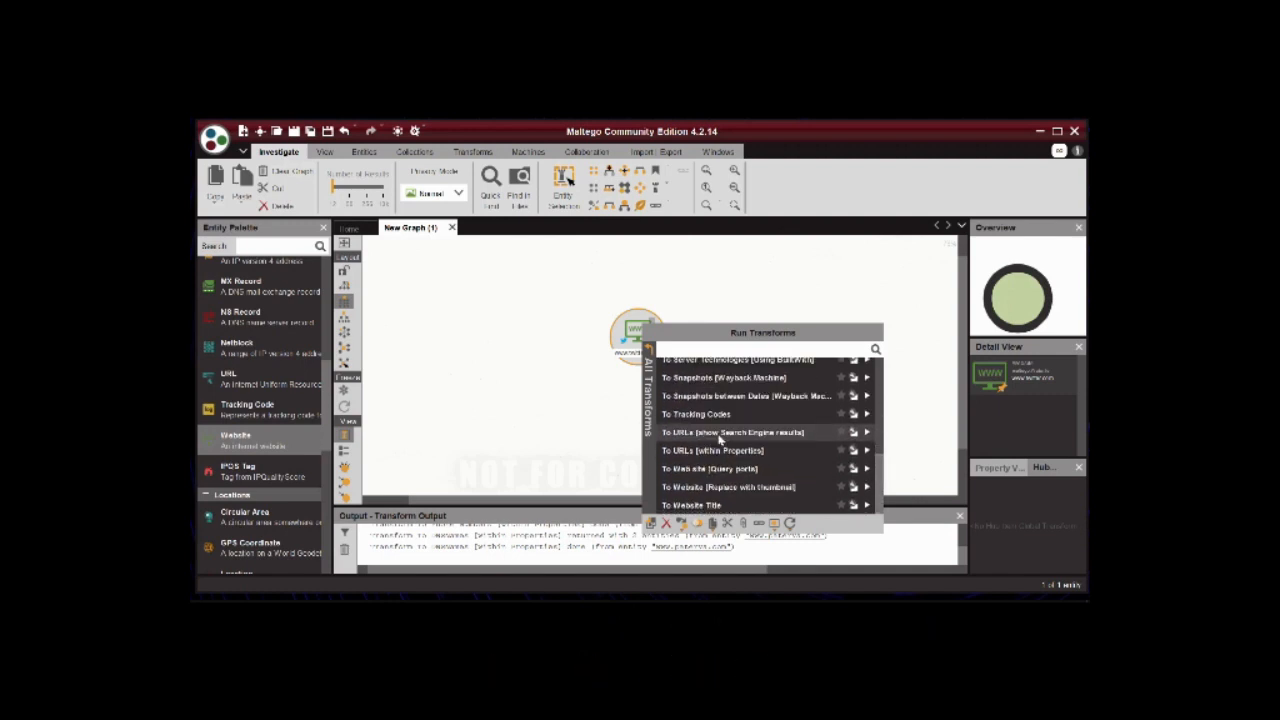
scroll(718, 437, "up", 4)
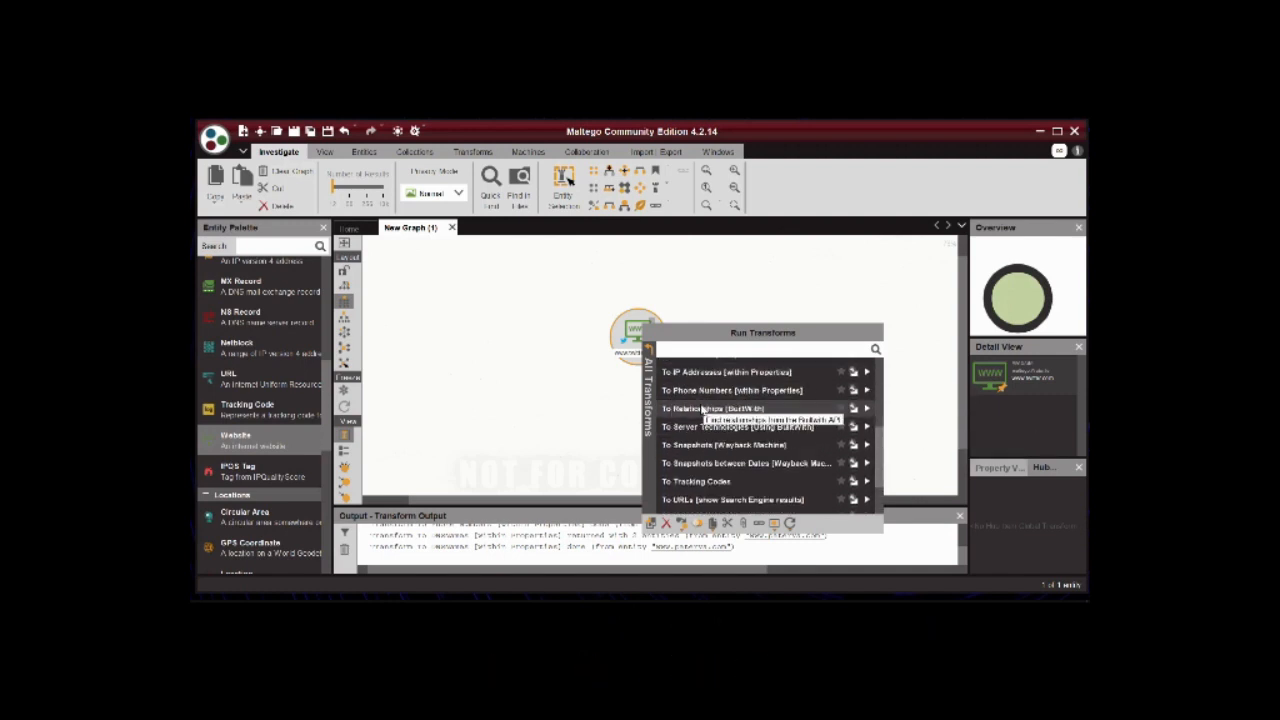
scroll(704, 426, "up", 10)
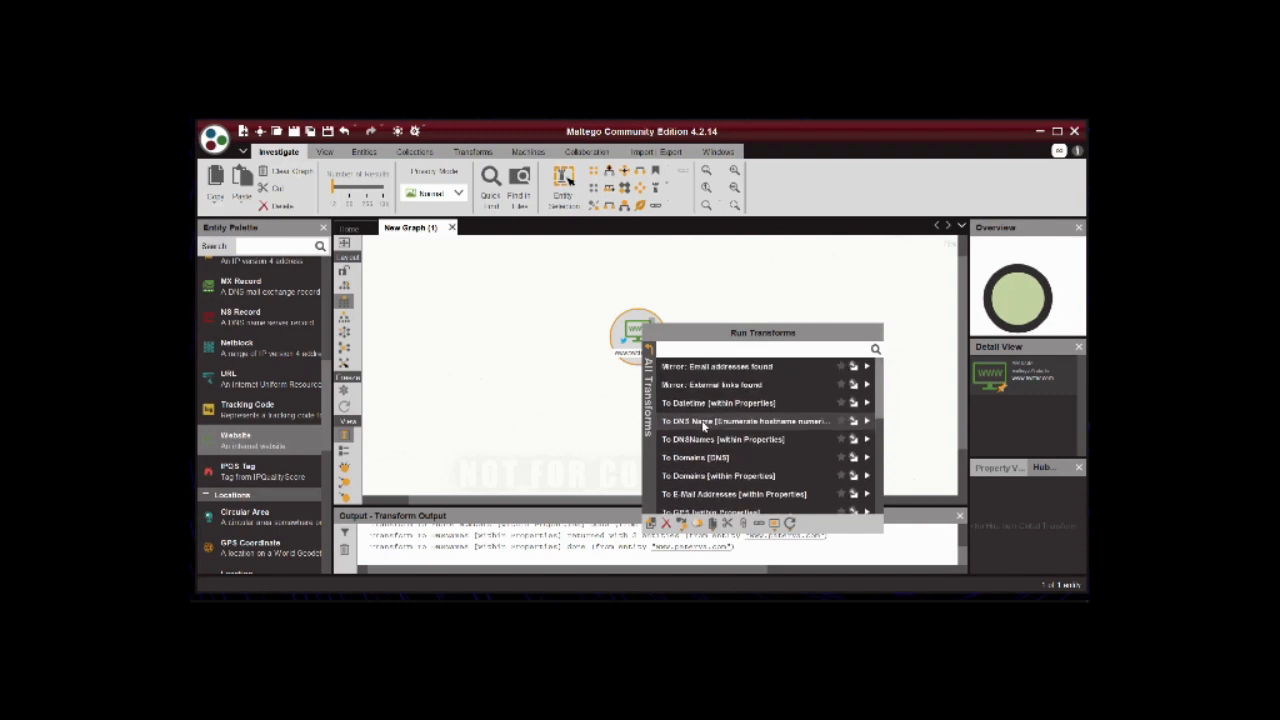
left_click(651, 348)
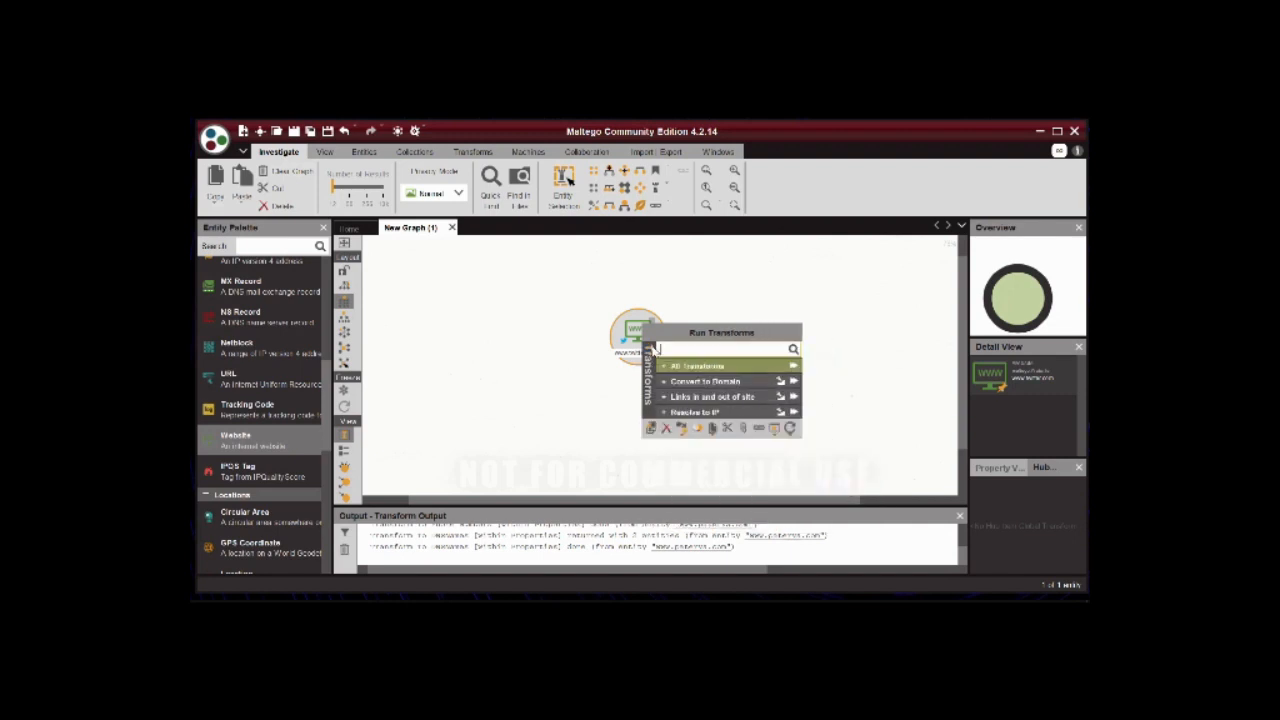
left_click(796, 367)
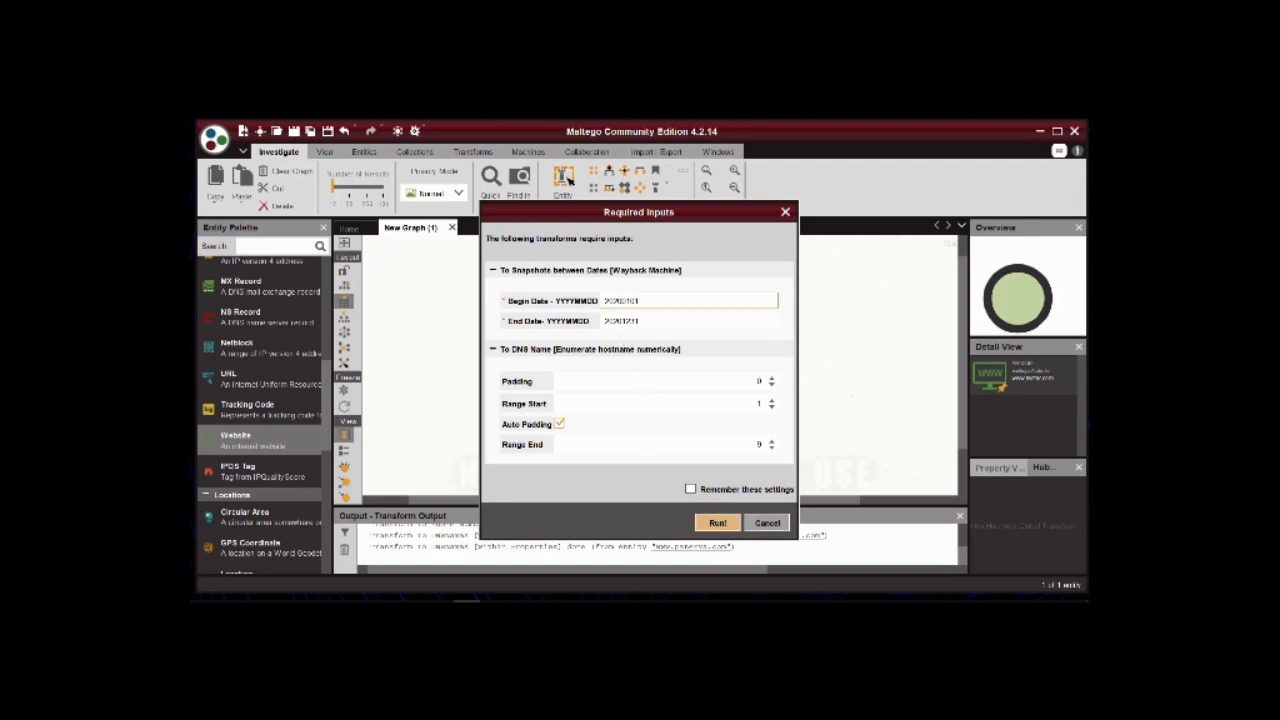
left_click(716, 523)
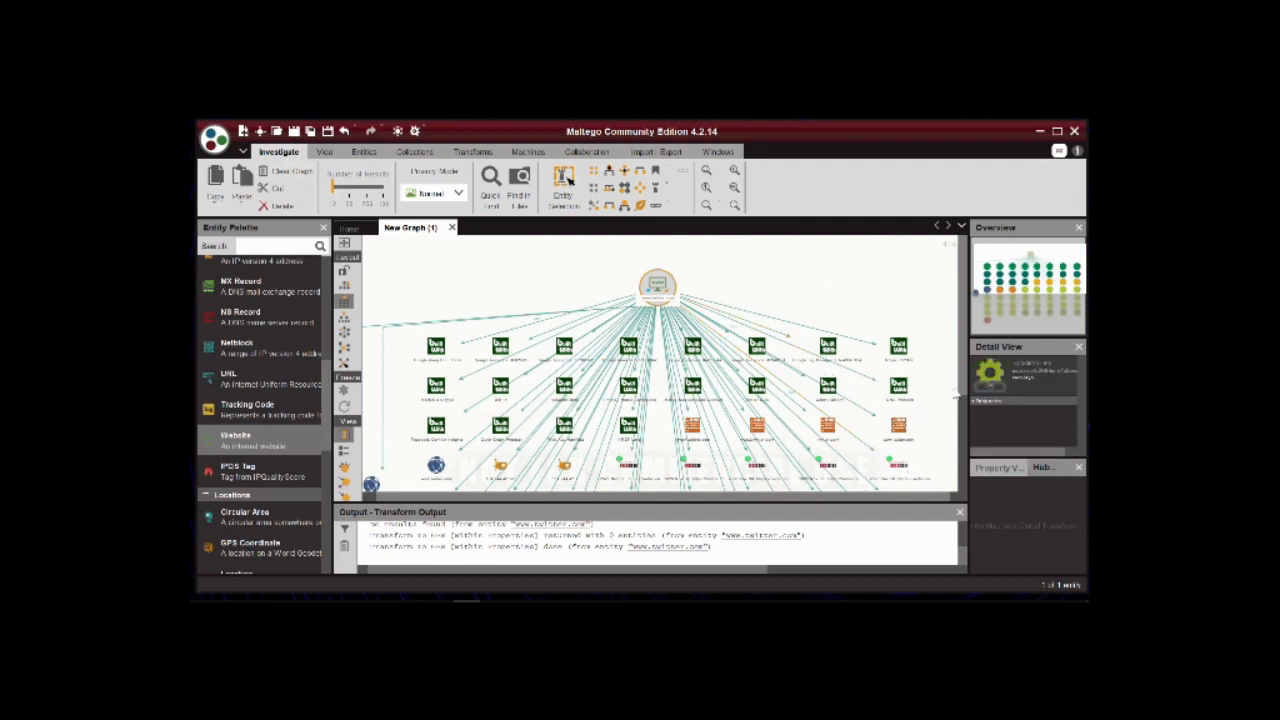
Try the hierarchical, circular, organic and interactive organic layouts on the result graph and return it to the block layout.
left_click_drag(961, 336, 961, 424)
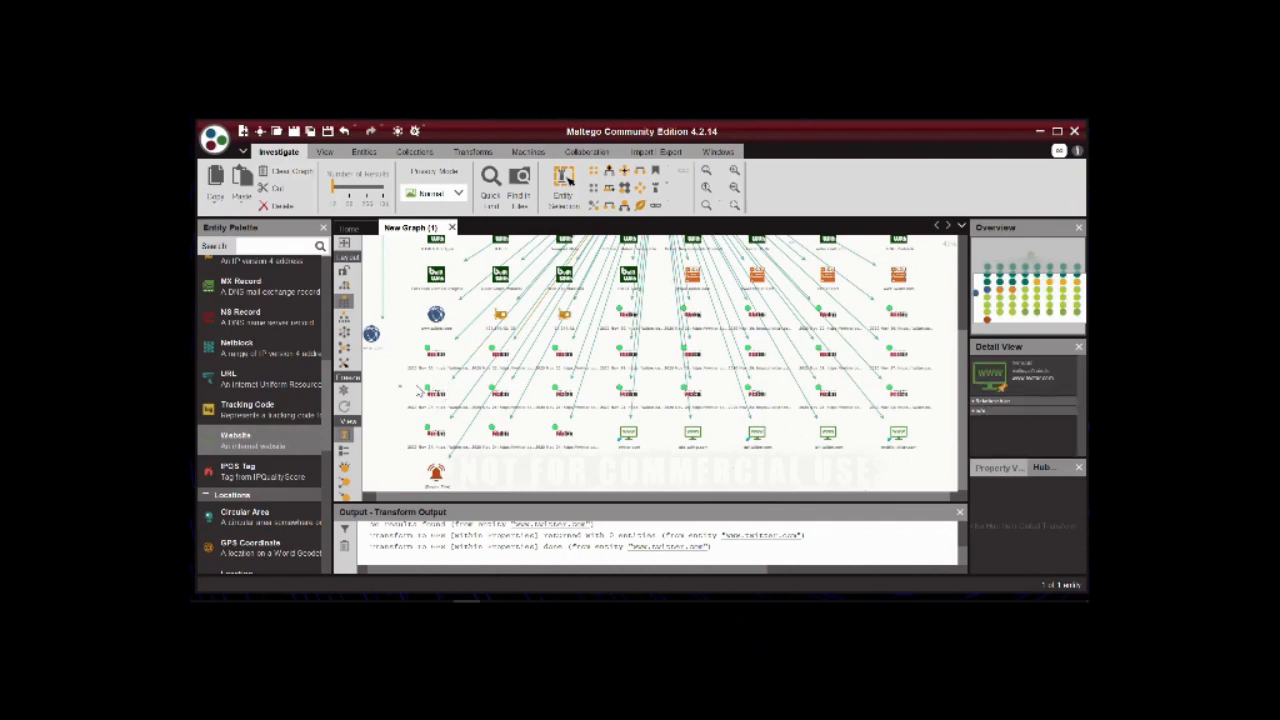
left_click(408, 380)
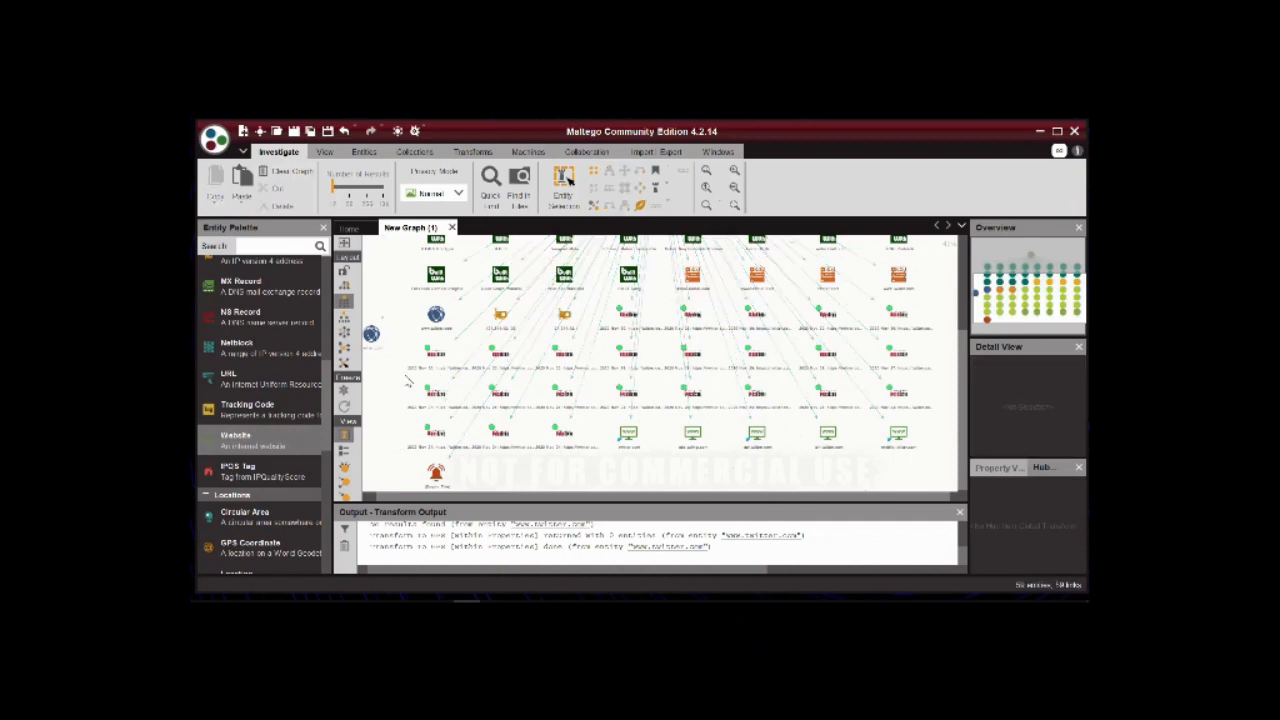
scroll(421, 400, "up", 3)
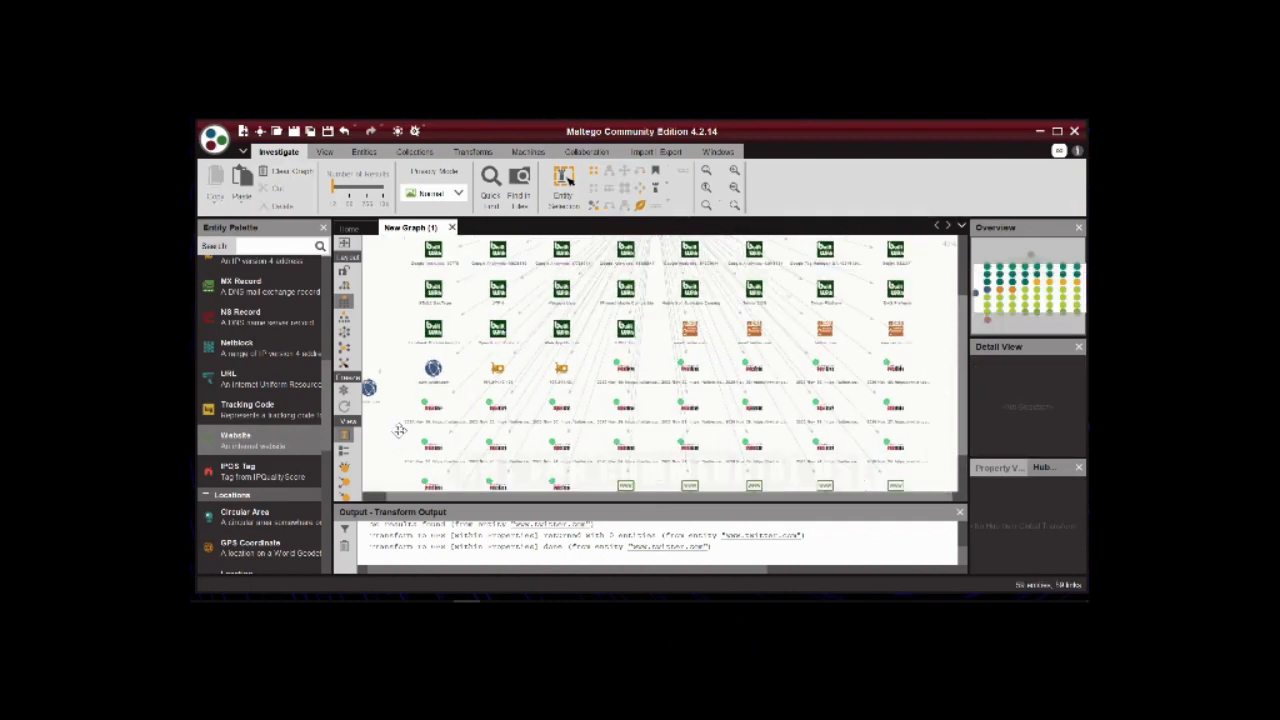
left_click_drag(405, 434, 434, 449)
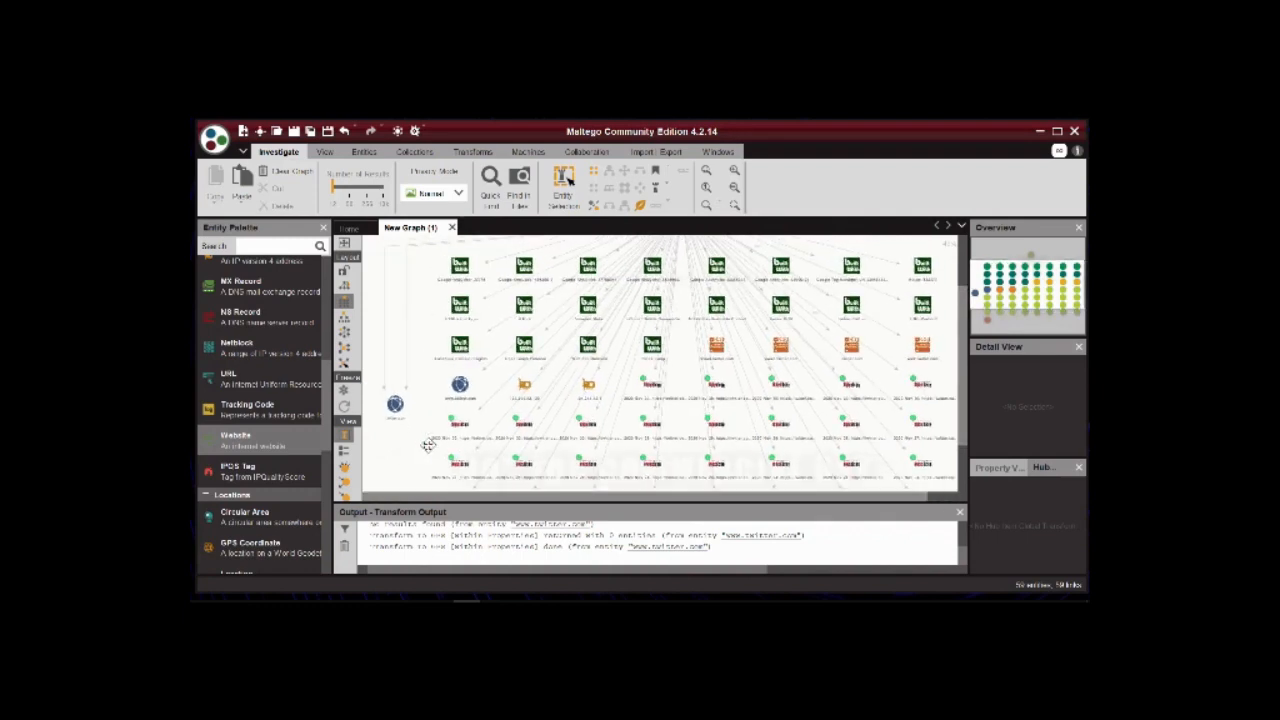
left_click(345, 326)
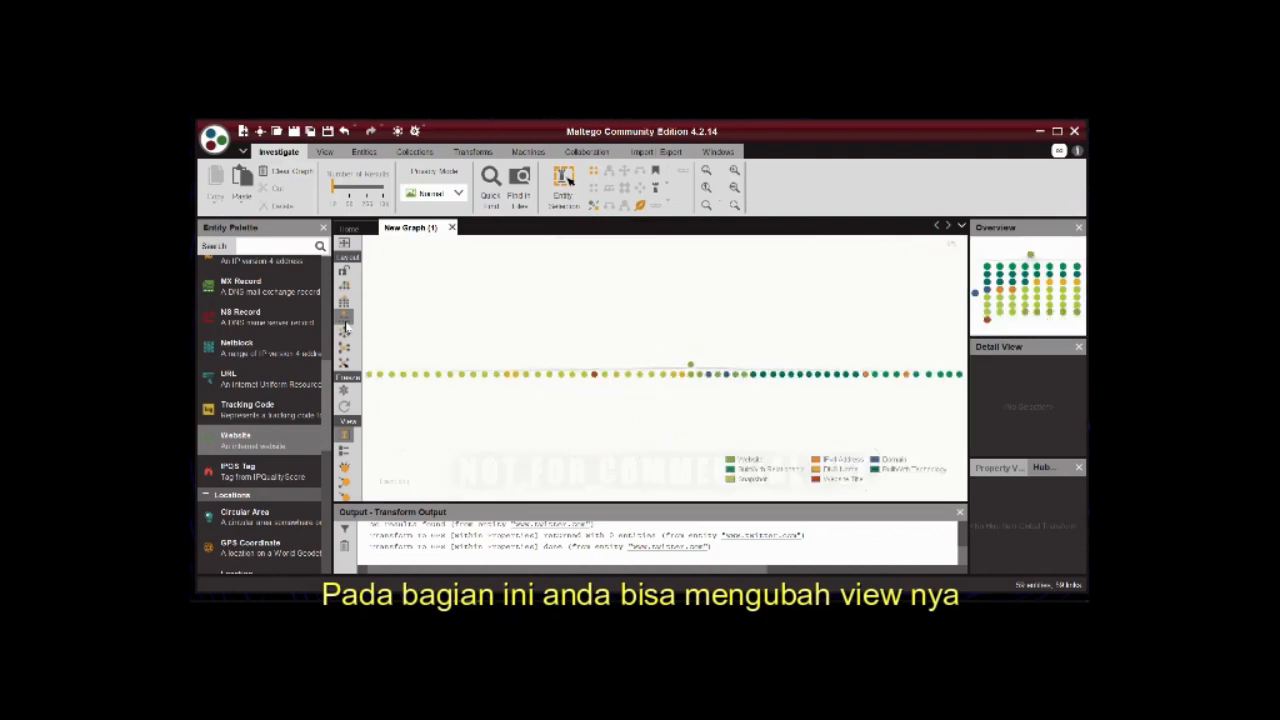
left_click(346, 333)
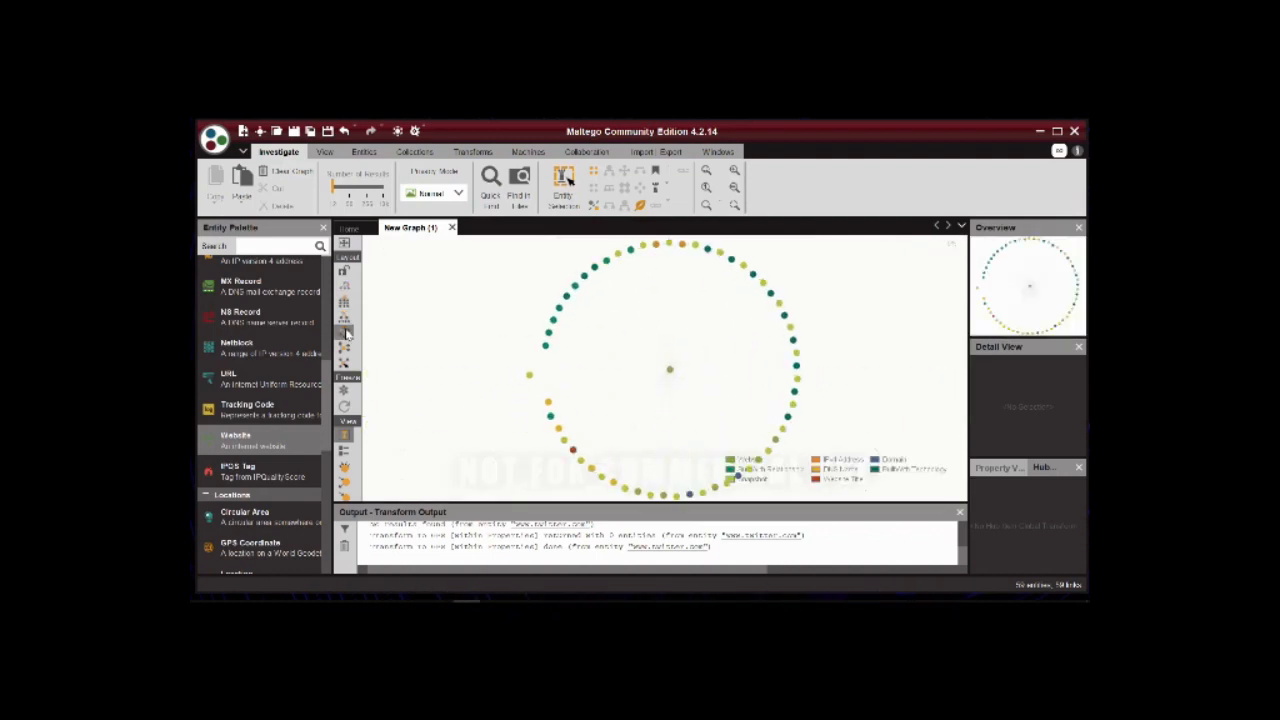
left_click(345, 348)
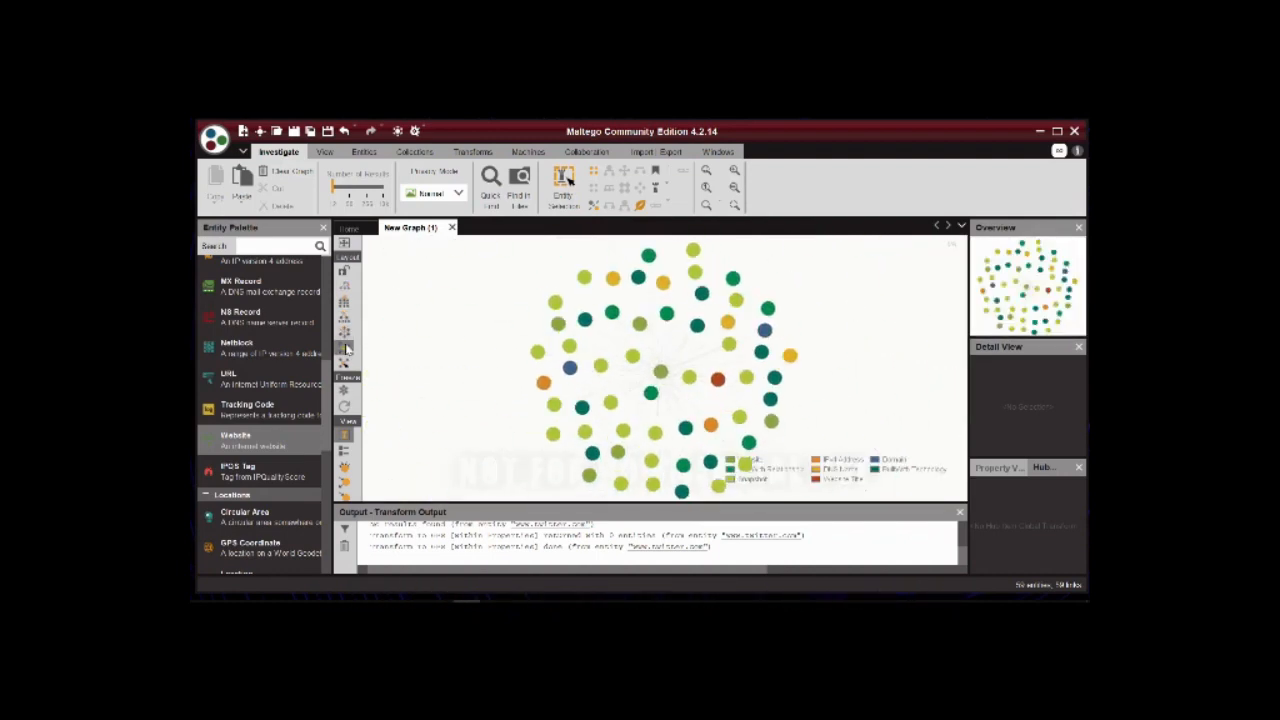
left_click(345, 364)
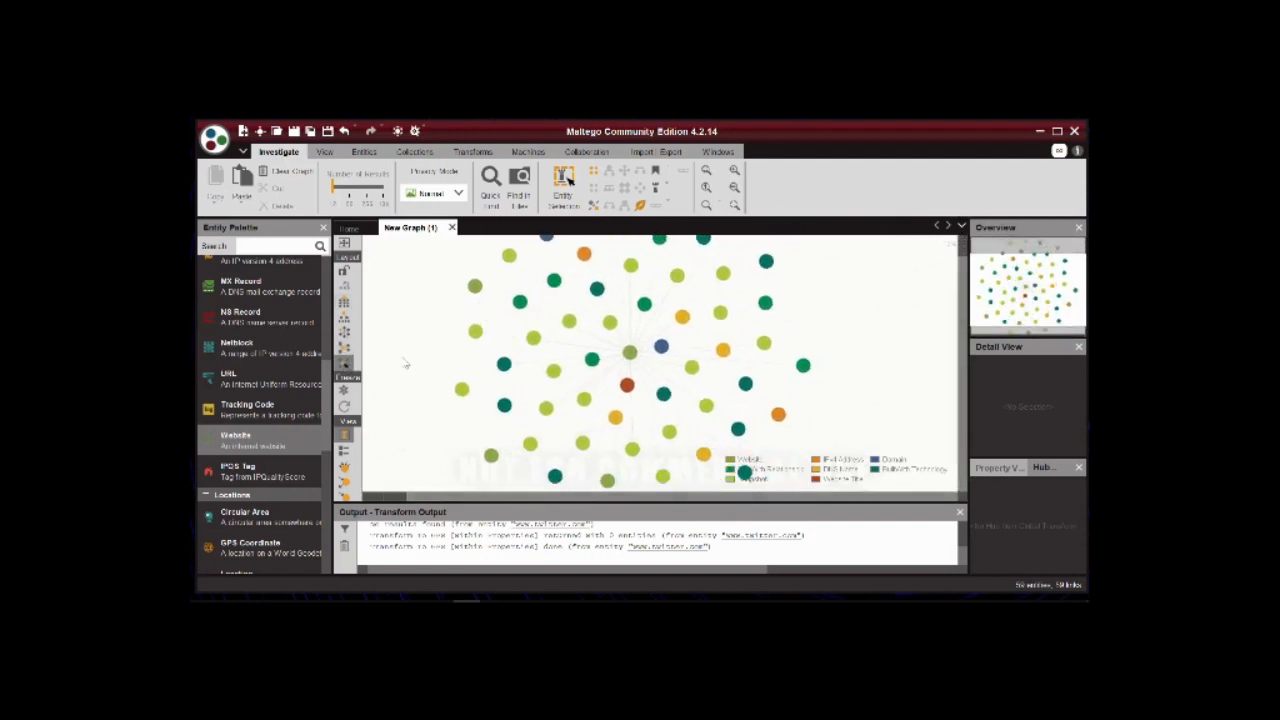
left_click(344, 366)
left_click(343, 367)
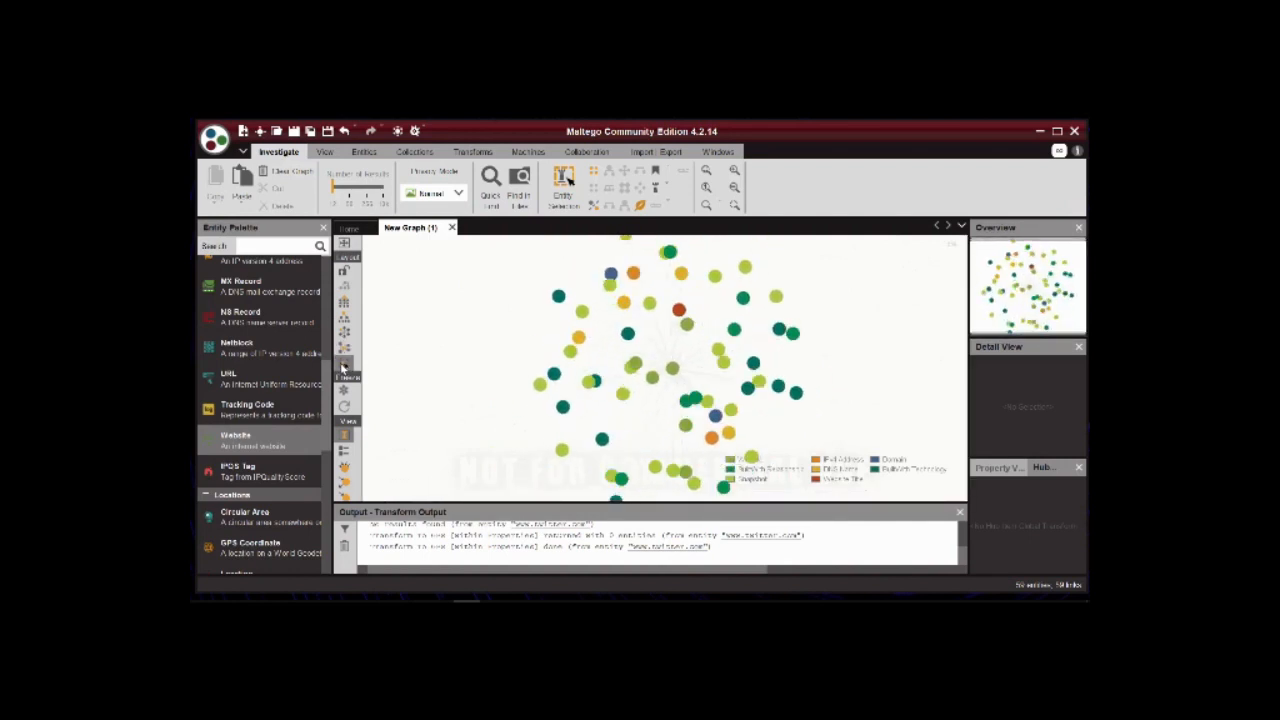
left_click(617, 347)
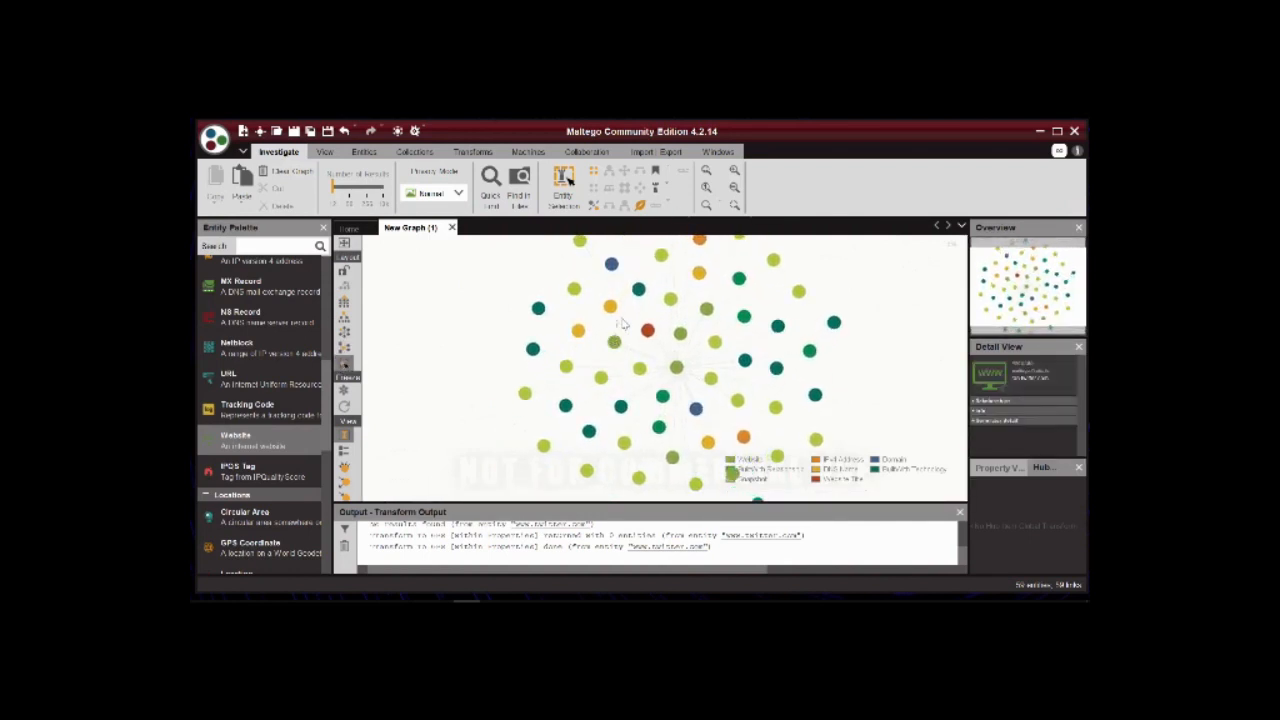
left_click(632, 341)
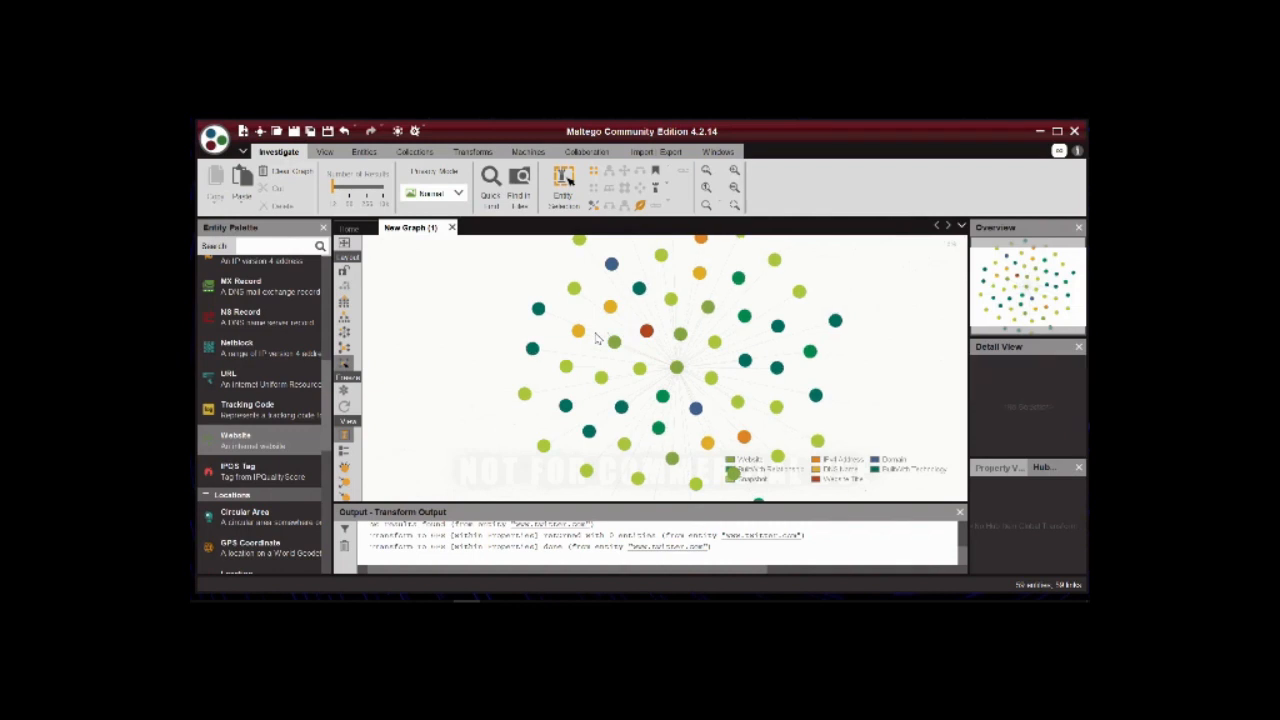
left_click(344, 302)
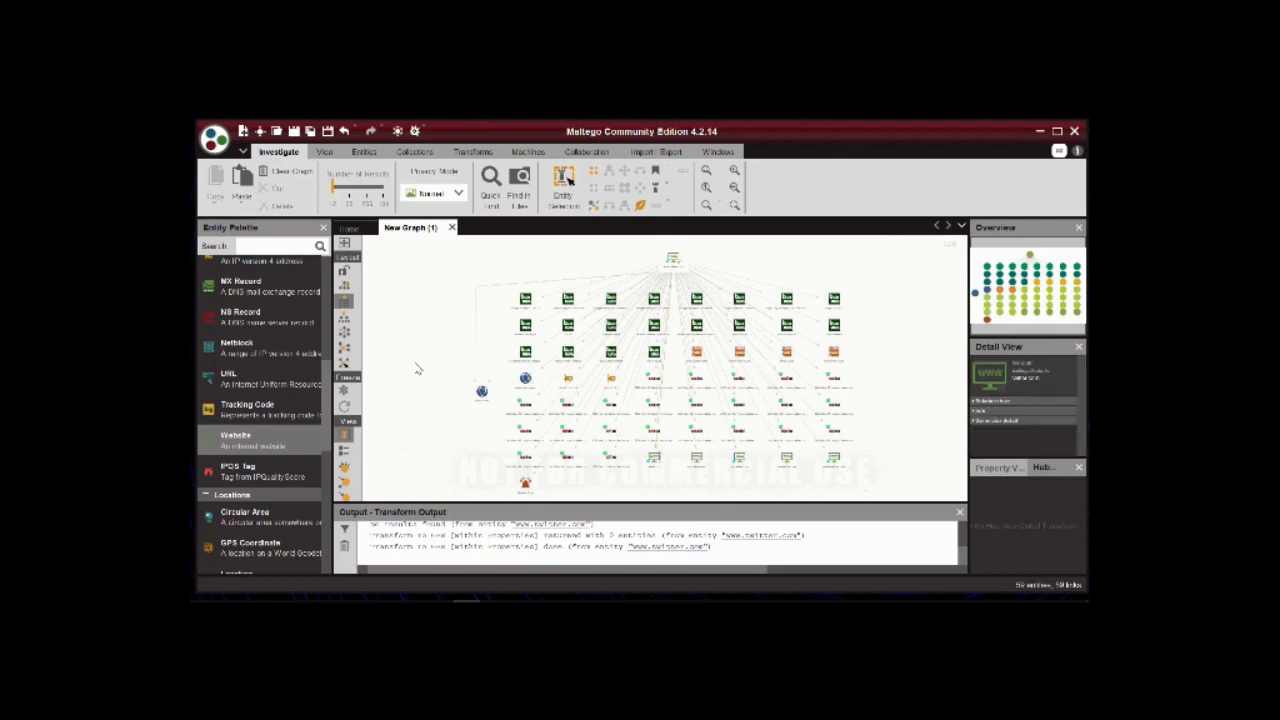
left_click(687, 266)
left_click(734, 189)
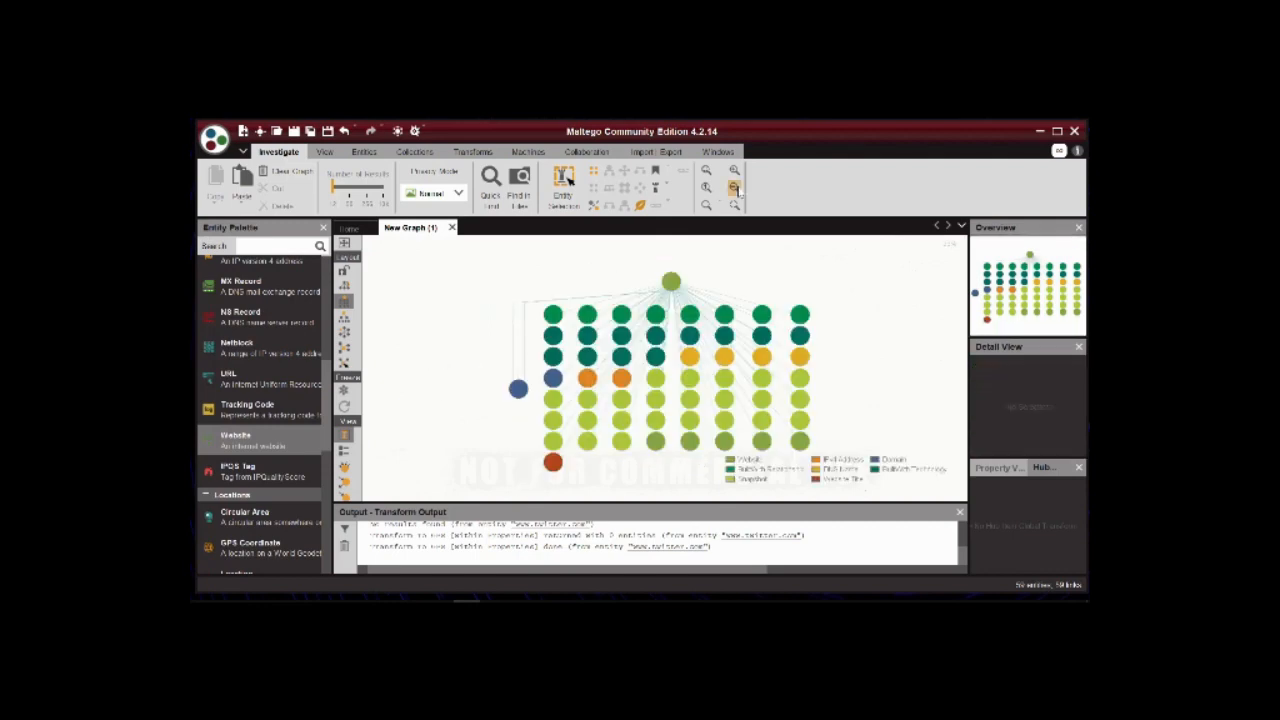
left_click(736, 190)
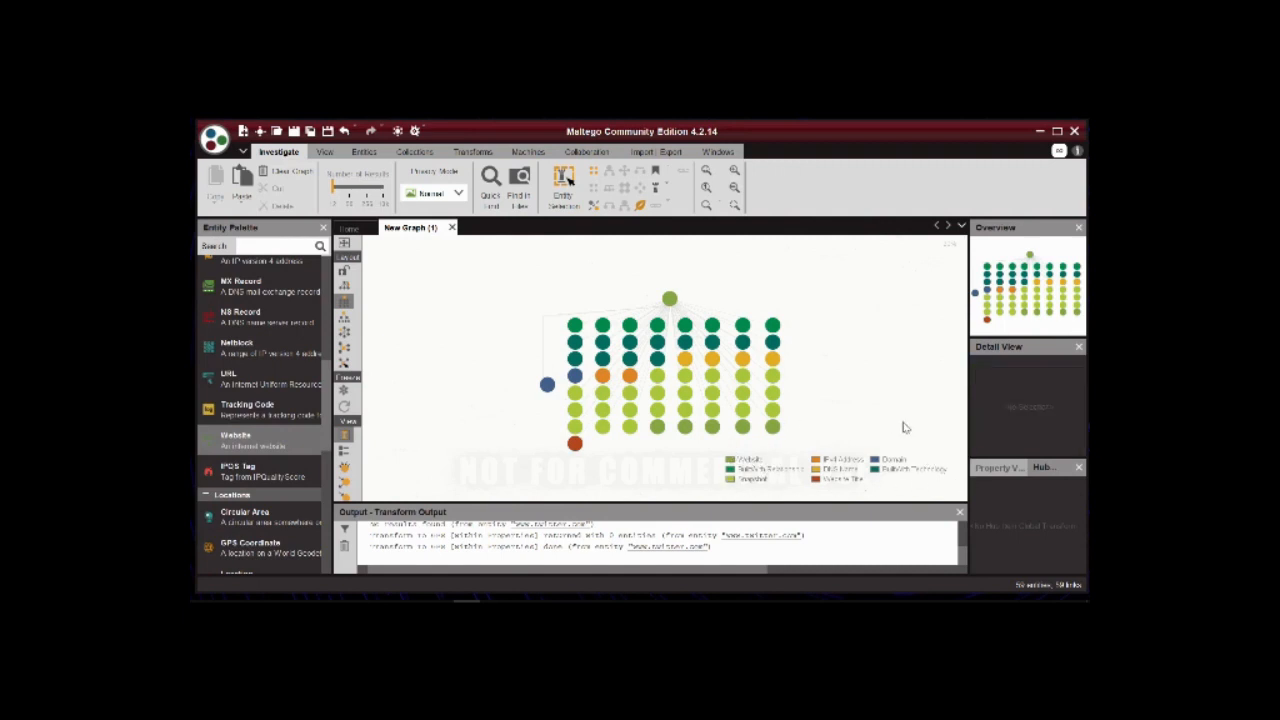
left_click(741, 172)
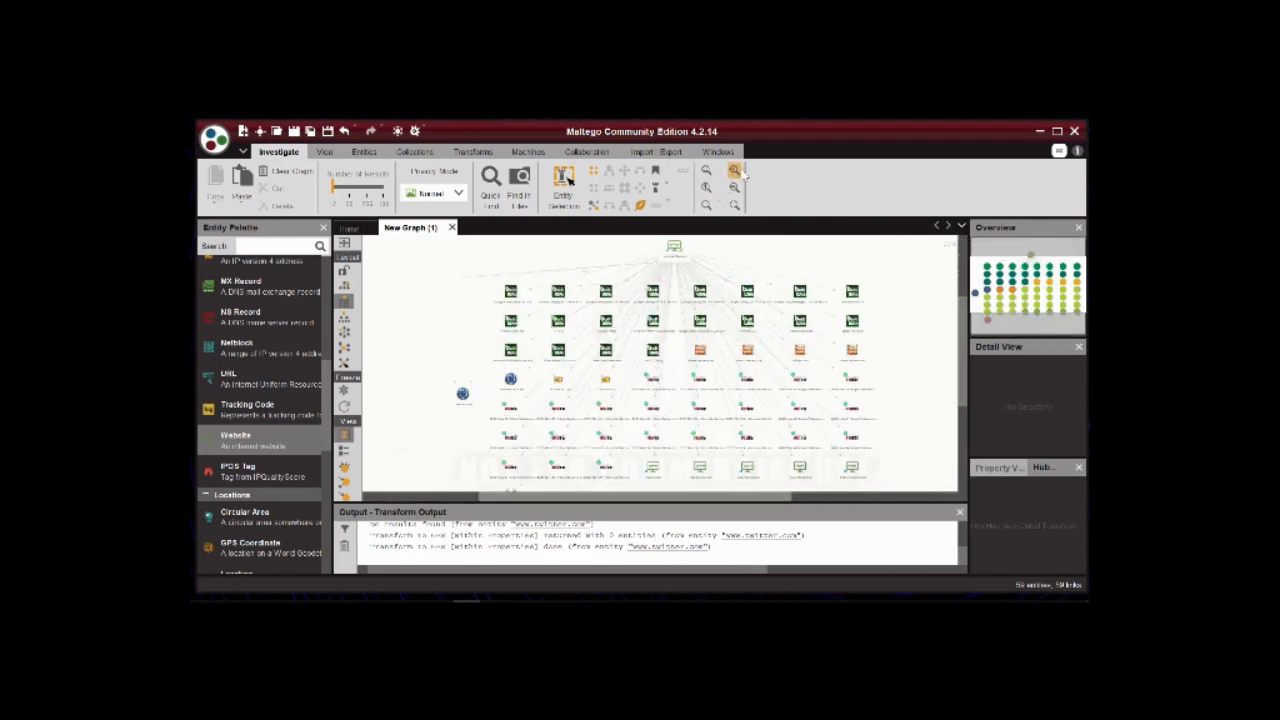
left_click(741, 172)
left_click(738, 173)
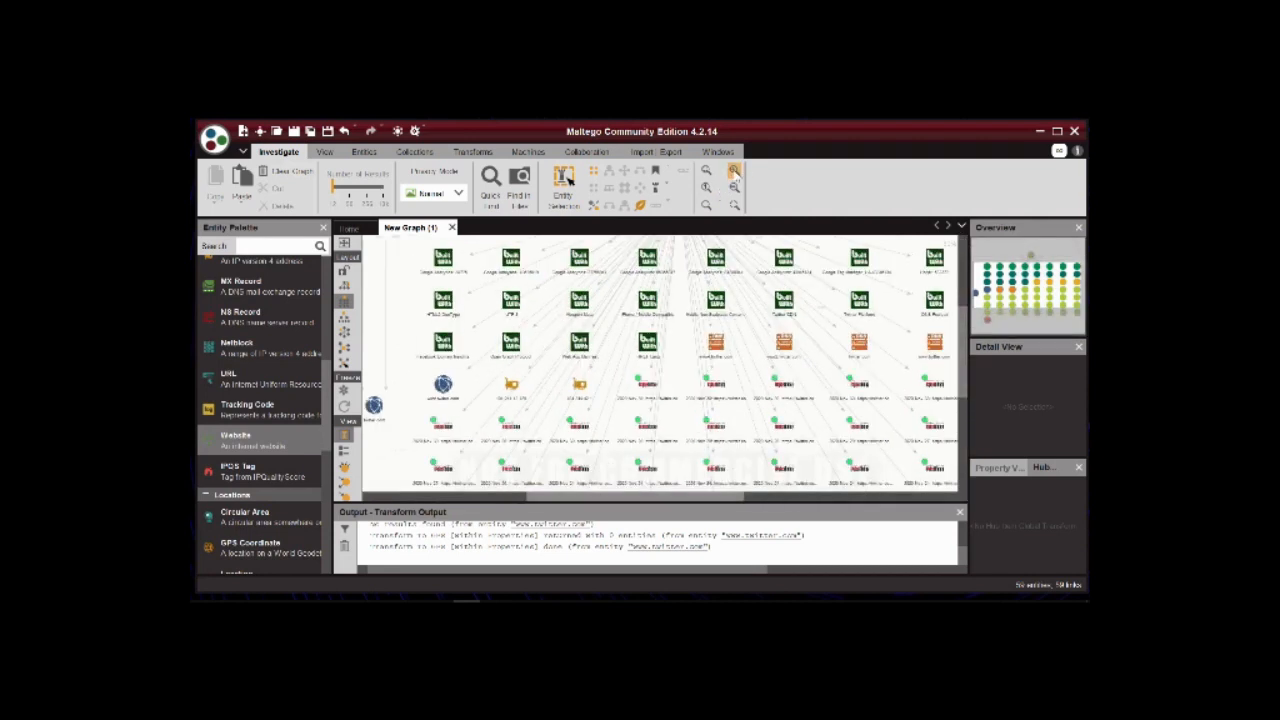
left_click(735, 172)
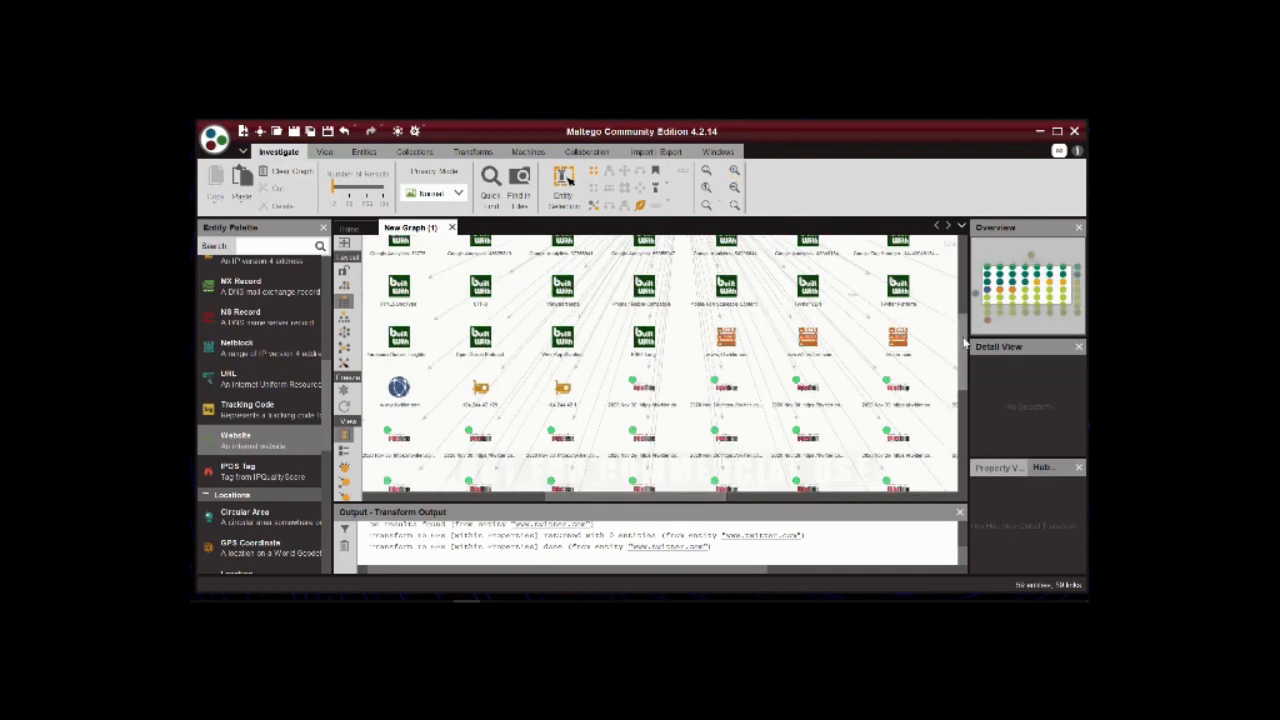
scroll(965, 340, "down", 3)
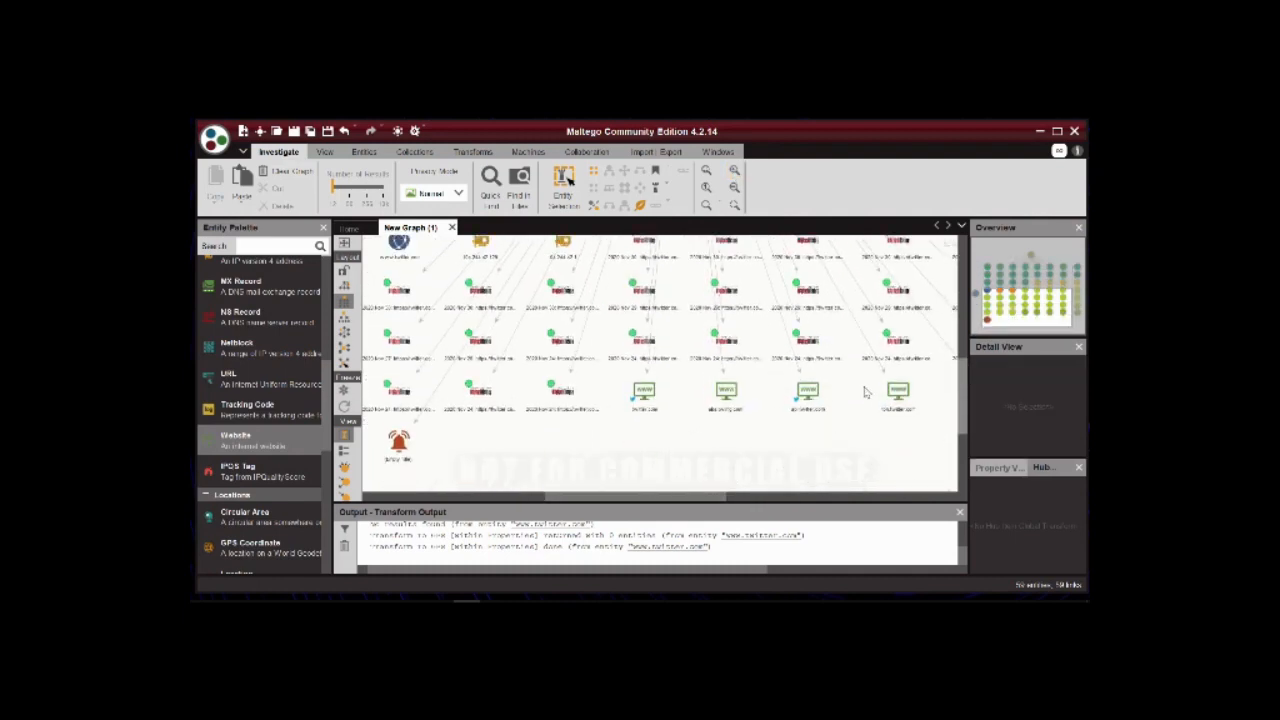
Run all transforms on the twitter.com Domain entity beside the result block, using the date range 20200101 to 20201231.
left_click(618, 505)
left_click_drag(617, 497, 561, 497)
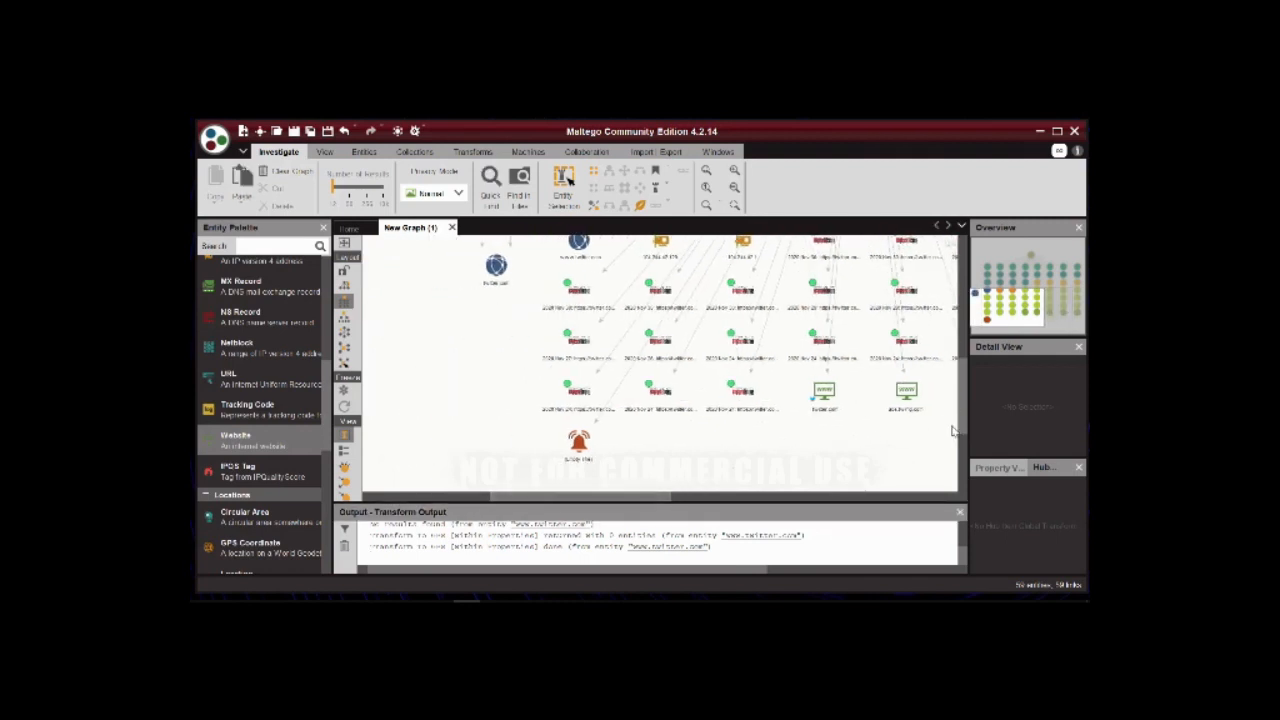
left_click_drag(964, 419, 964, 401)
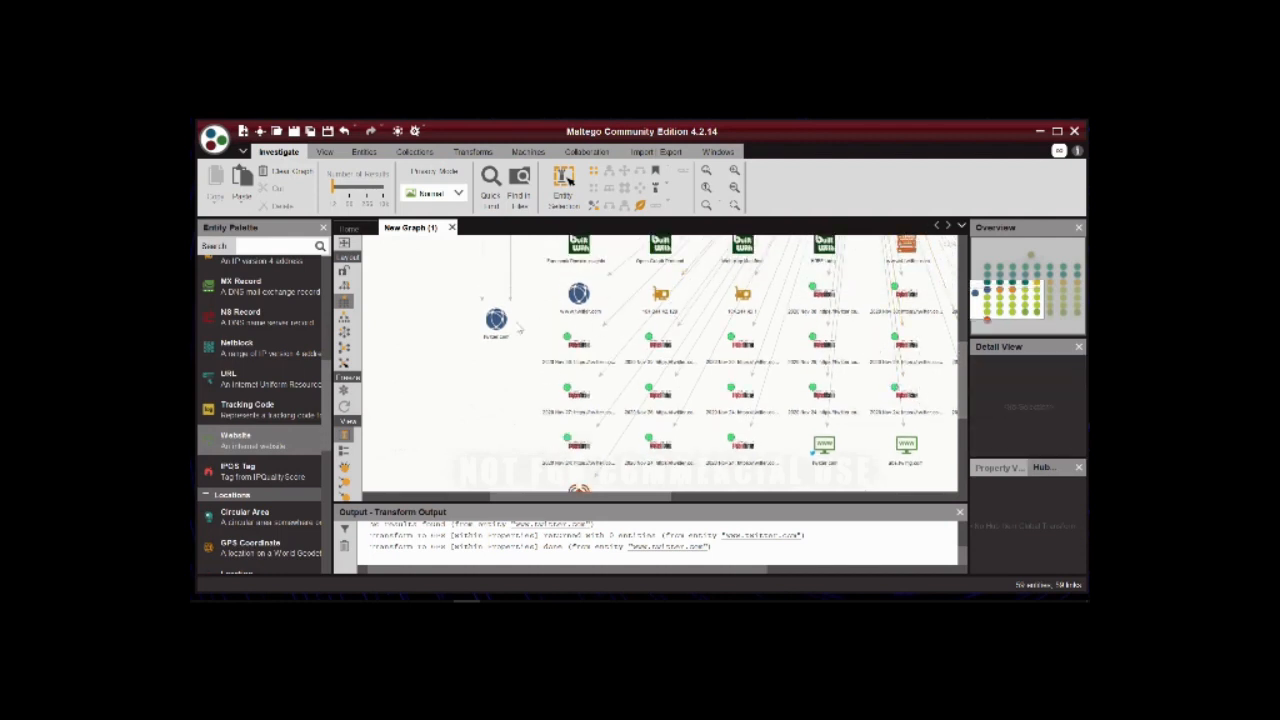
left_click(498, 322)
right_click(498, 322)
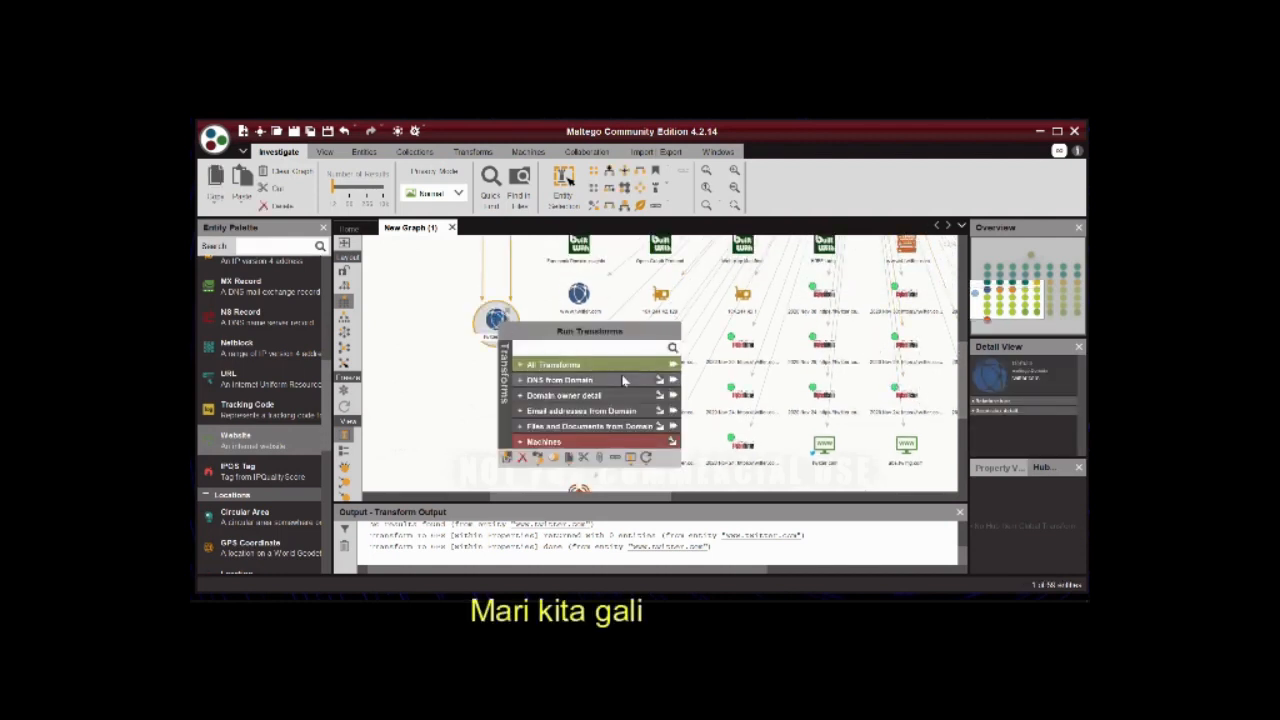
left_click(630, 372)
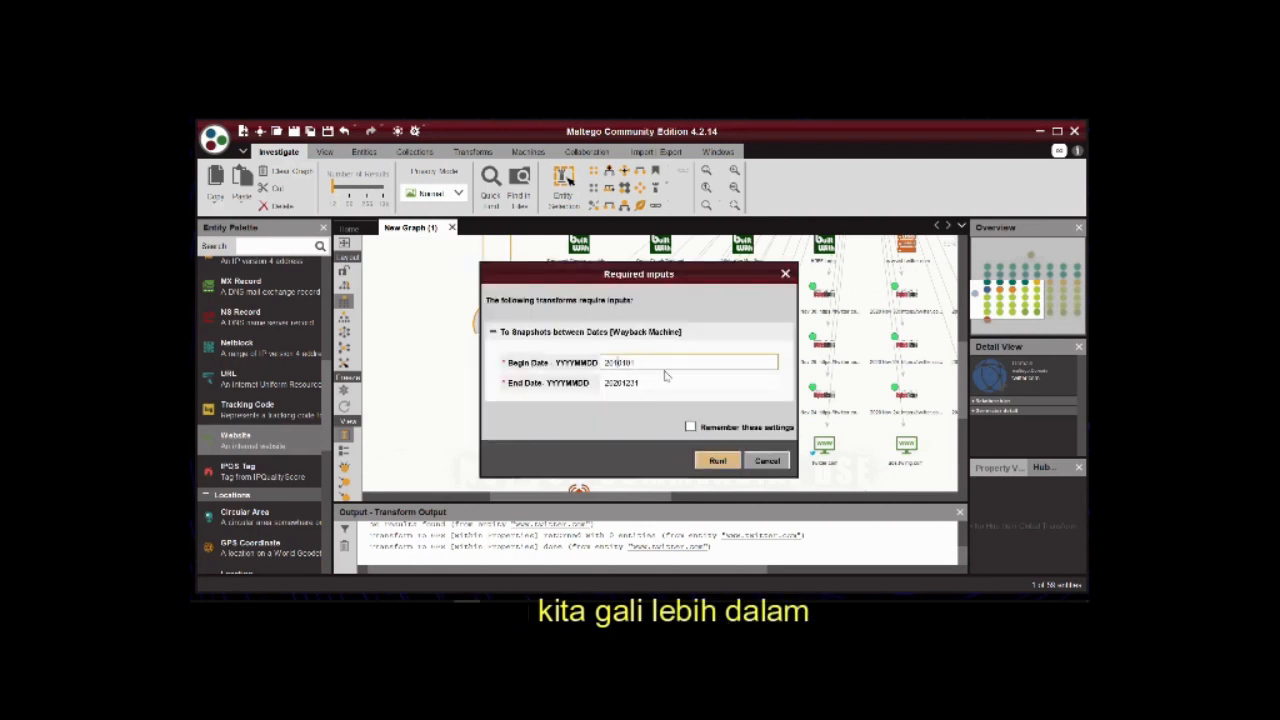
left_click(717, 461)
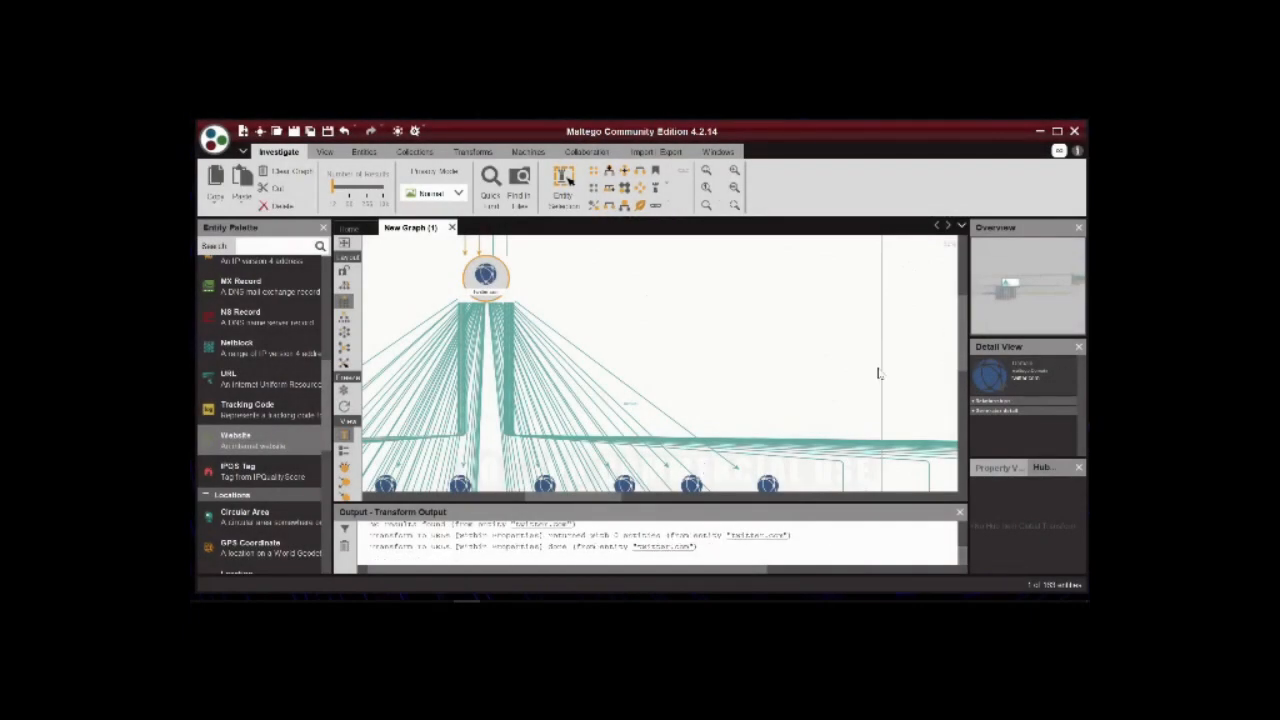
Look through the entities found beneath the twitter.com domain and select the email address entity at the end of its row.
left_click_drag(575, 500, 538, 499)
left_click_drag(966, 333, 960, 402)
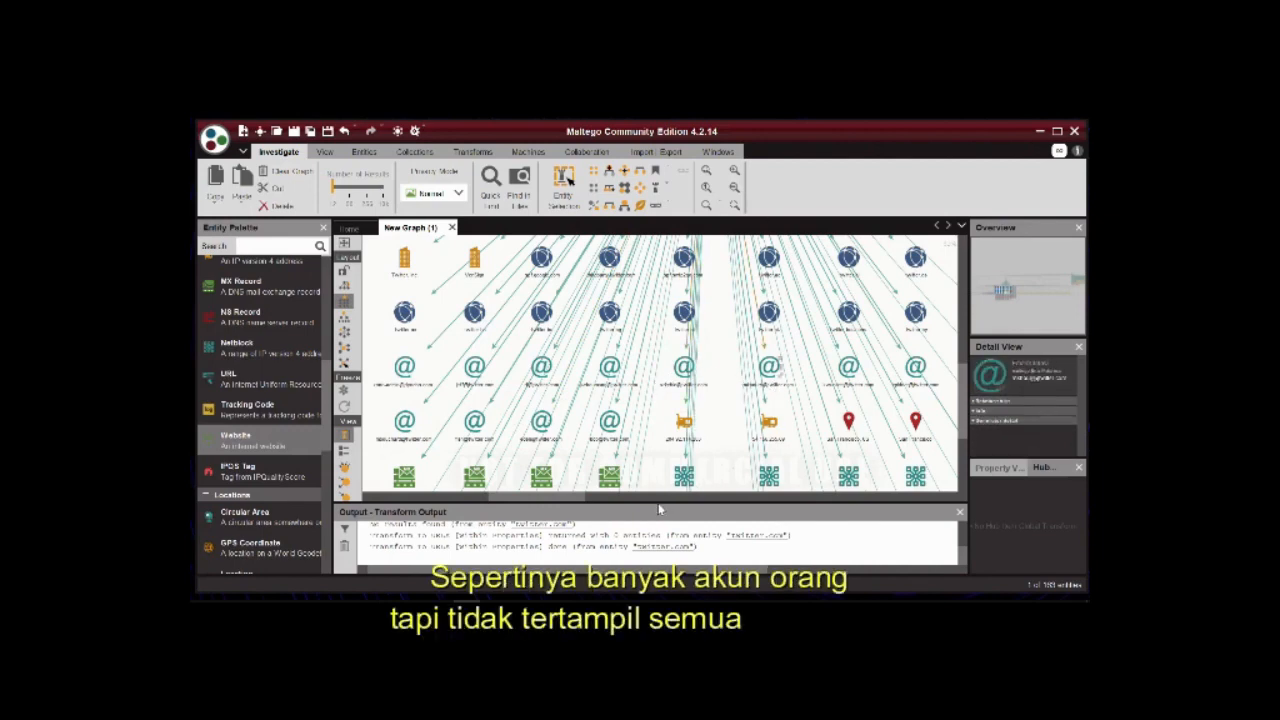
left_click_drag(548, 496, 592, 501)
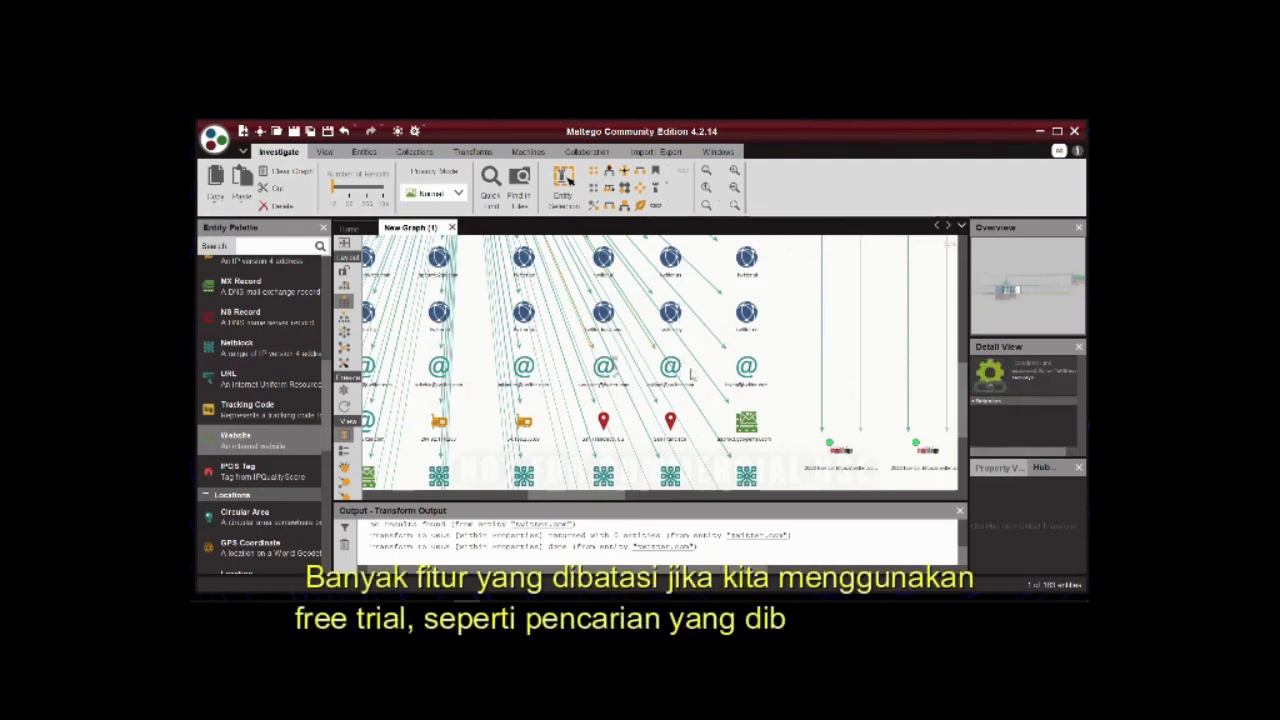
left_click(746, 368)
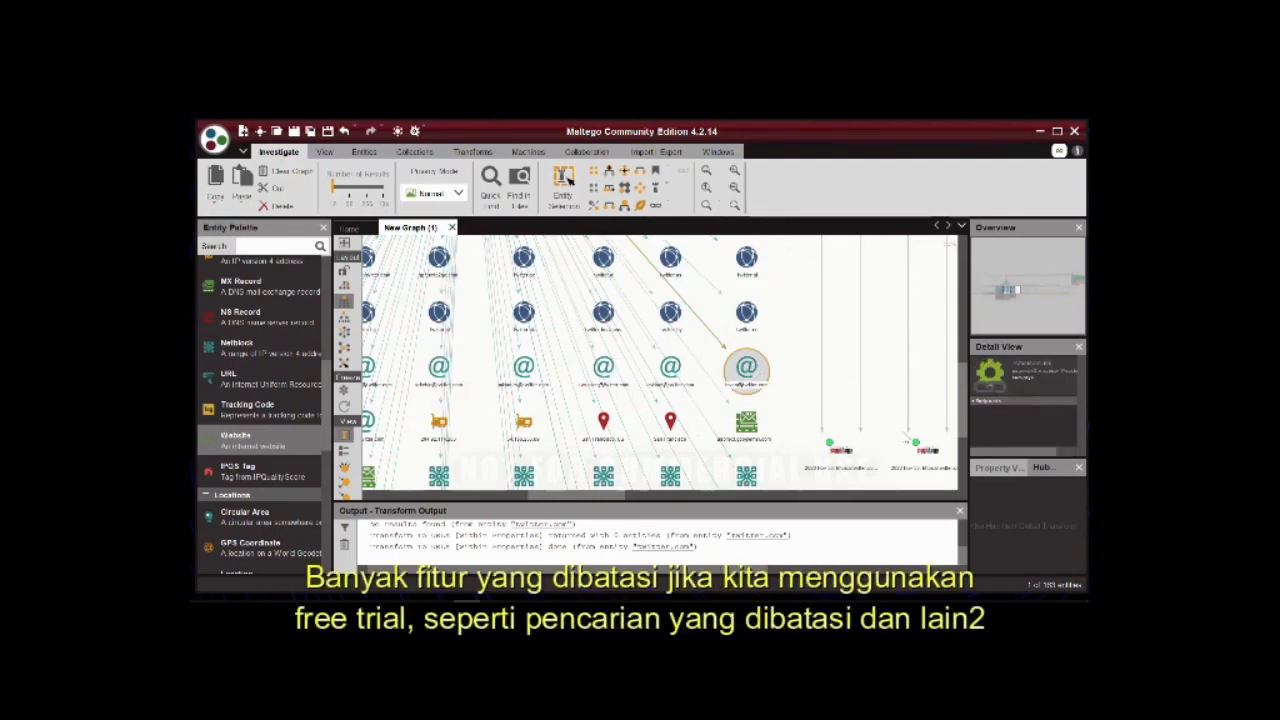
Inspect the person entity at the end of its row and the grouped collection node at the bottom of the twitter.com results.
left_click_drag(961, 385, 940, 436)
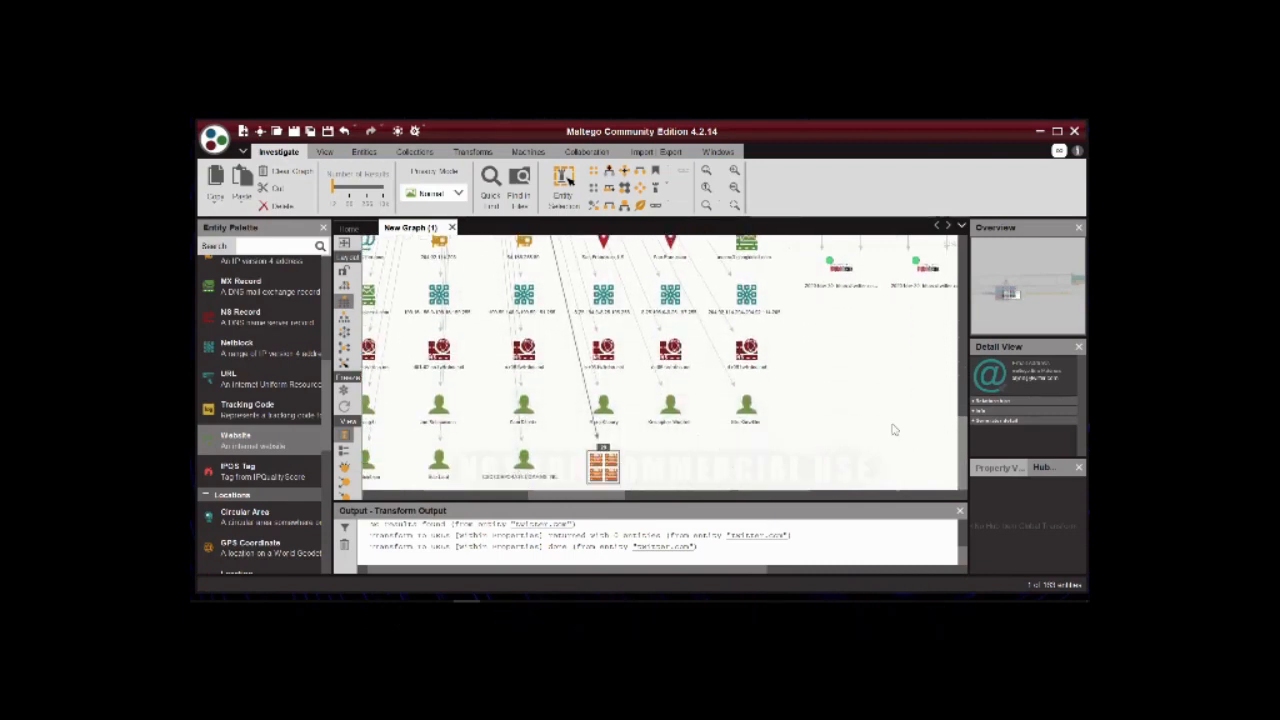
left_click(746, 408)
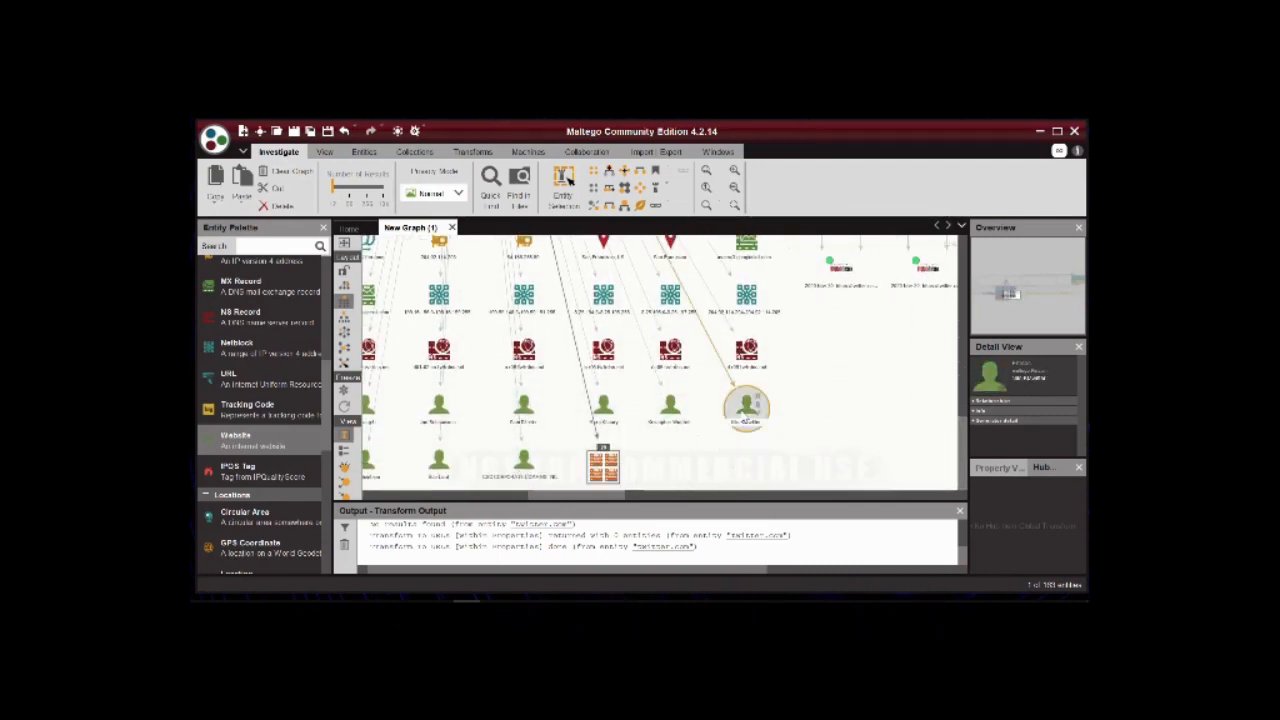
left_click(605, 465)
View the details of the last phone number entity in its row, highlight its Phone Number value and close the details.
left_click_drag(600, 503, 518, 500)
left_click_drag(963, 433, 963, 403)
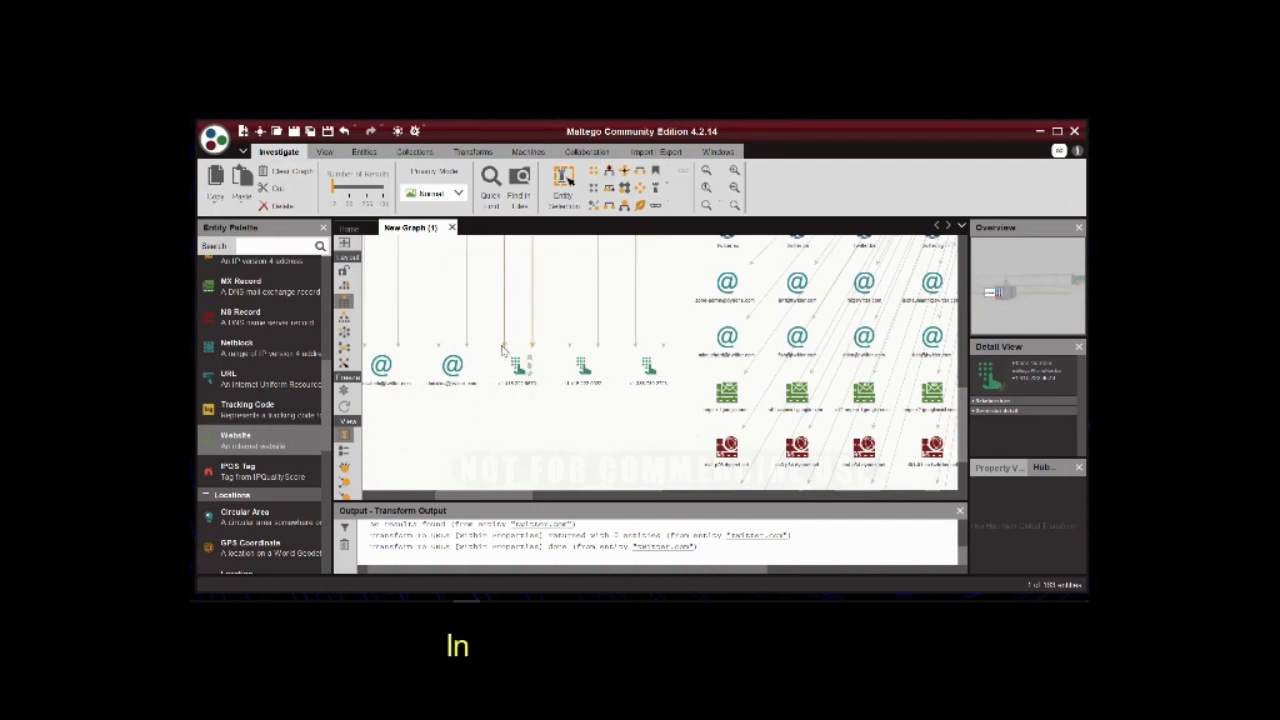
left_click(652, 368)
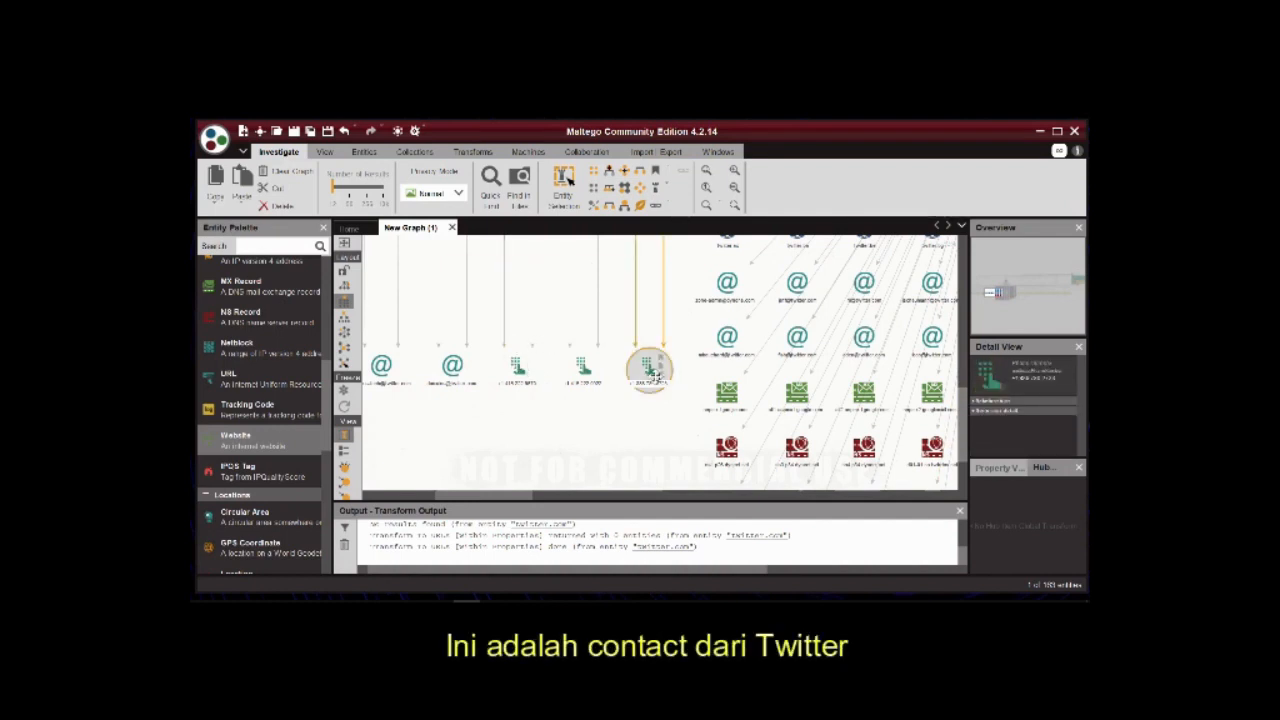
double_click(648, 371)
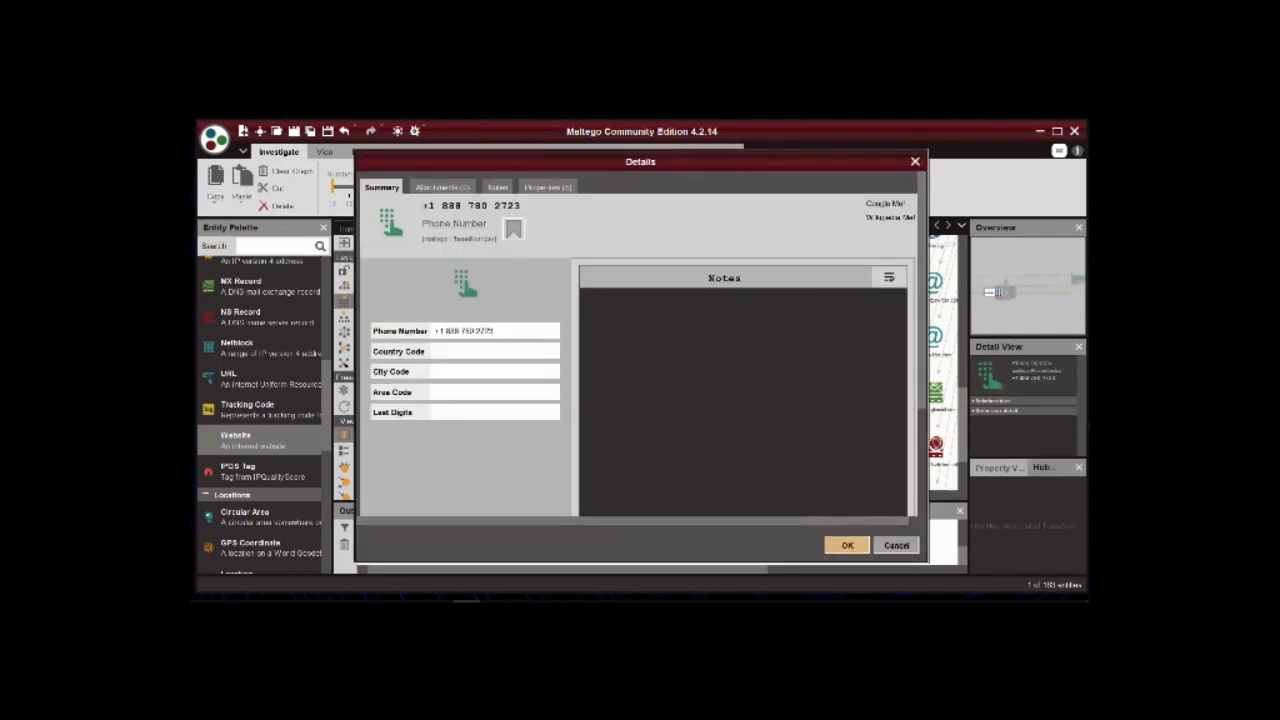
left_click_drag(490, 331, 420, 333)
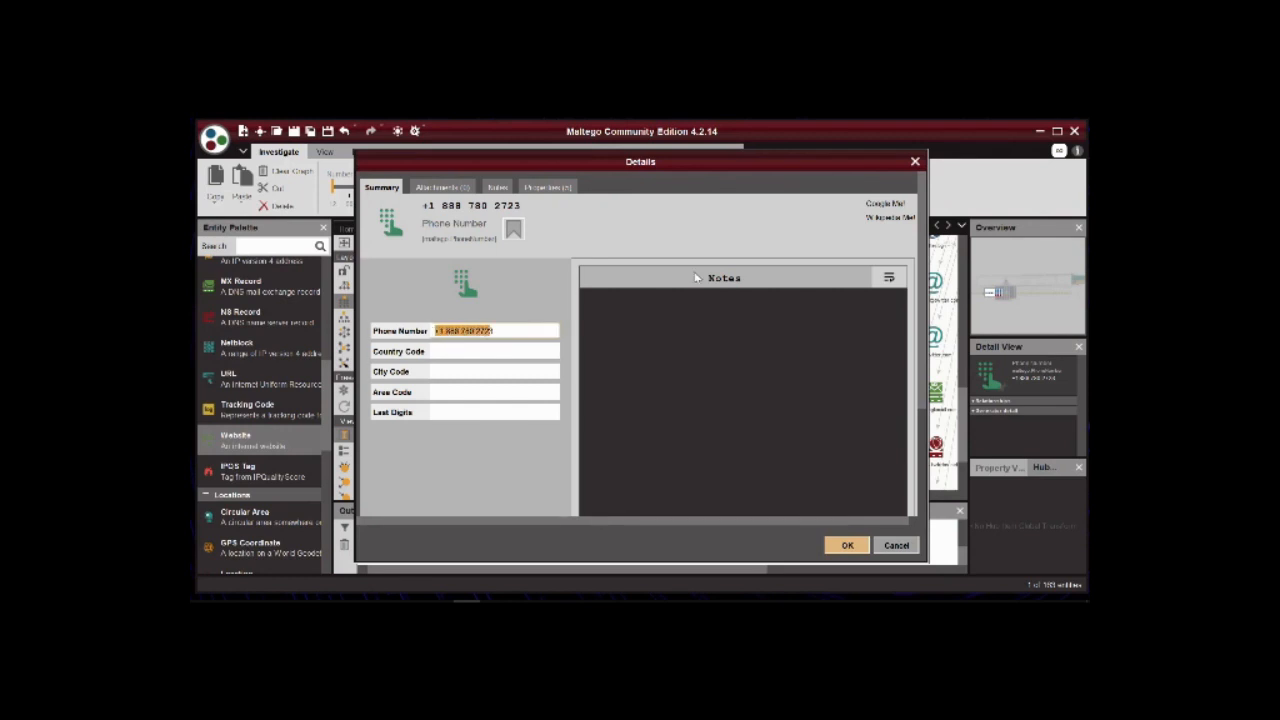
left_click(915, 162)
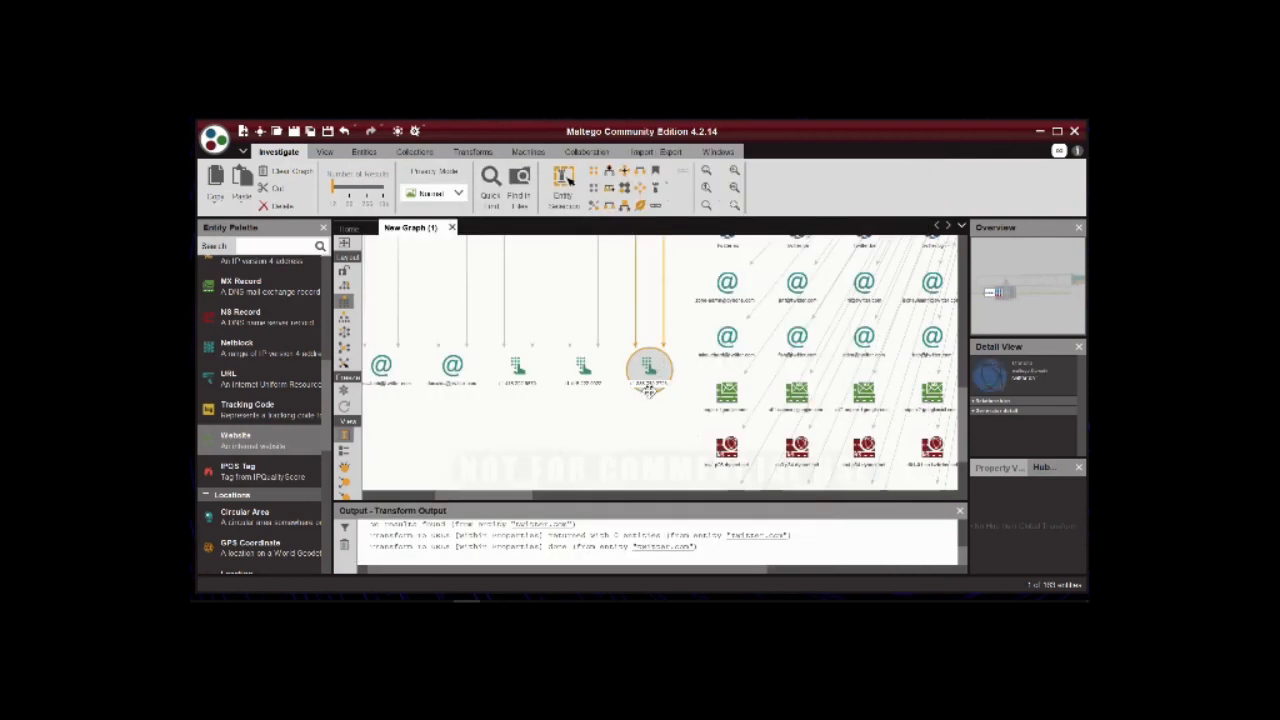
Look through the document and email entities beside the phone numbers, and inspect the San Francisco location entity in the twitter.com result block.
left_click_drag(494, 495, 453, 497)
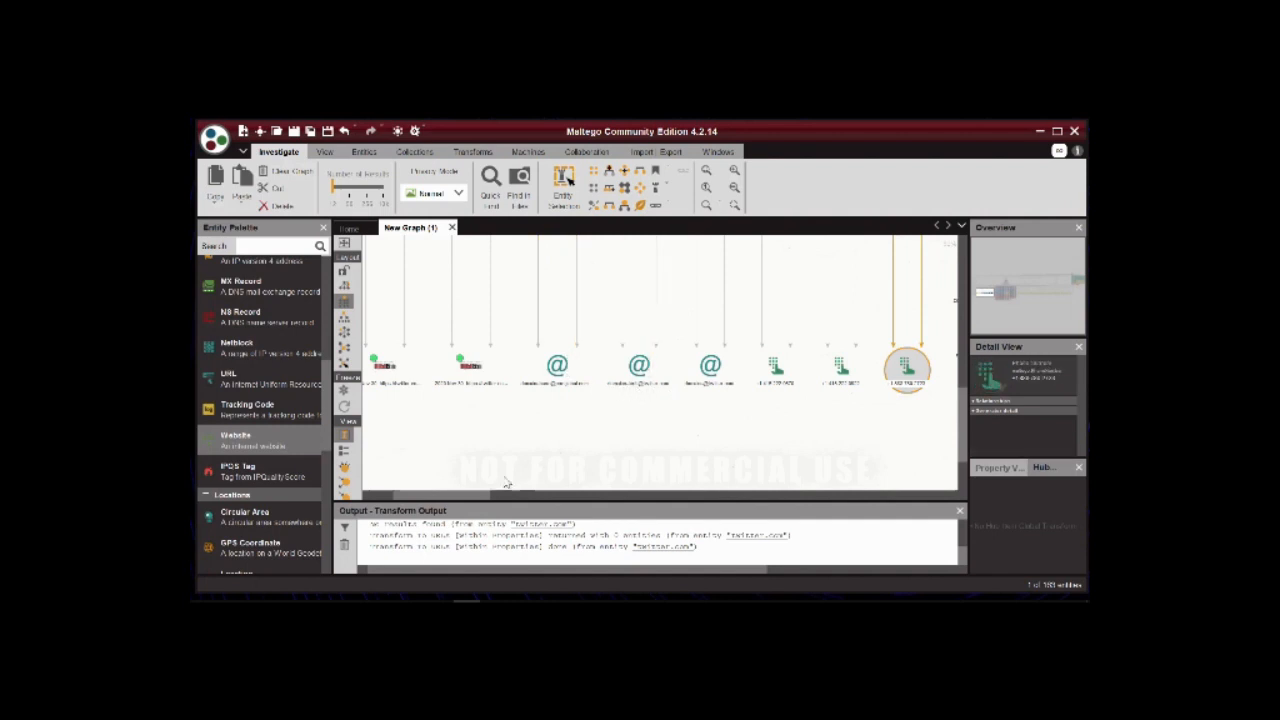
left_click_drag(481, 498, 585, 509)
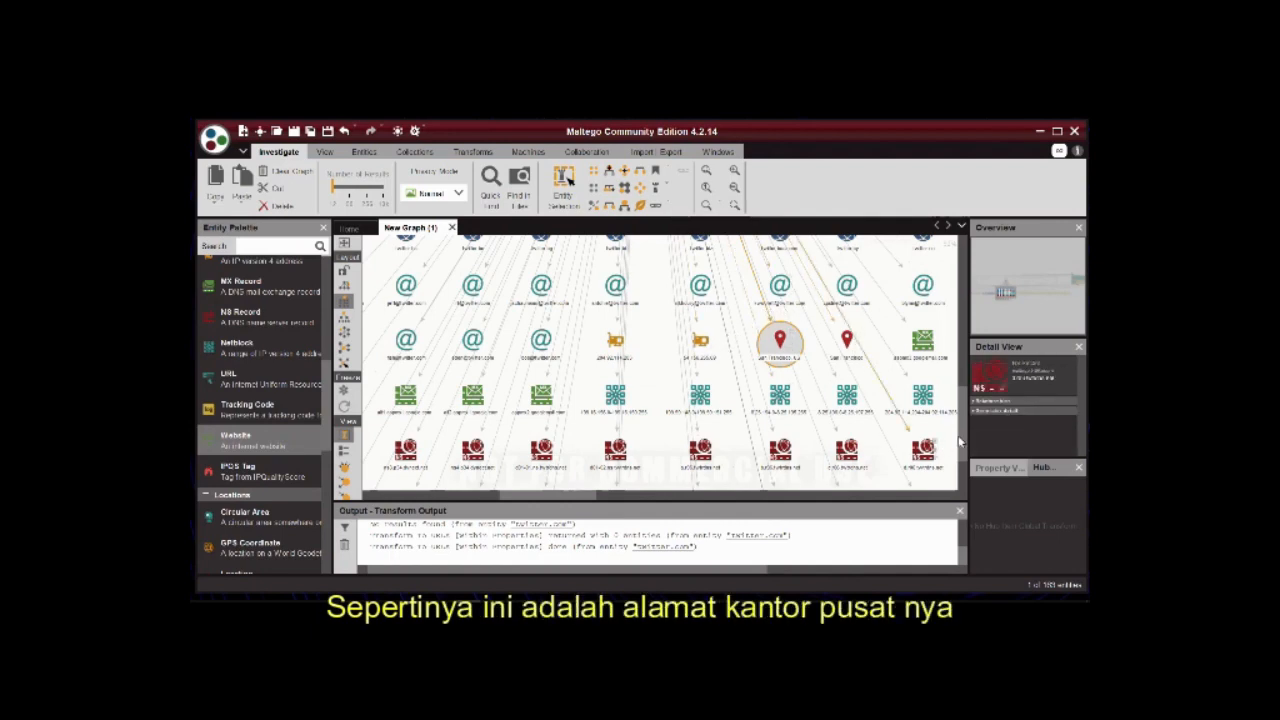
scroll(966, 420, "up", 2)
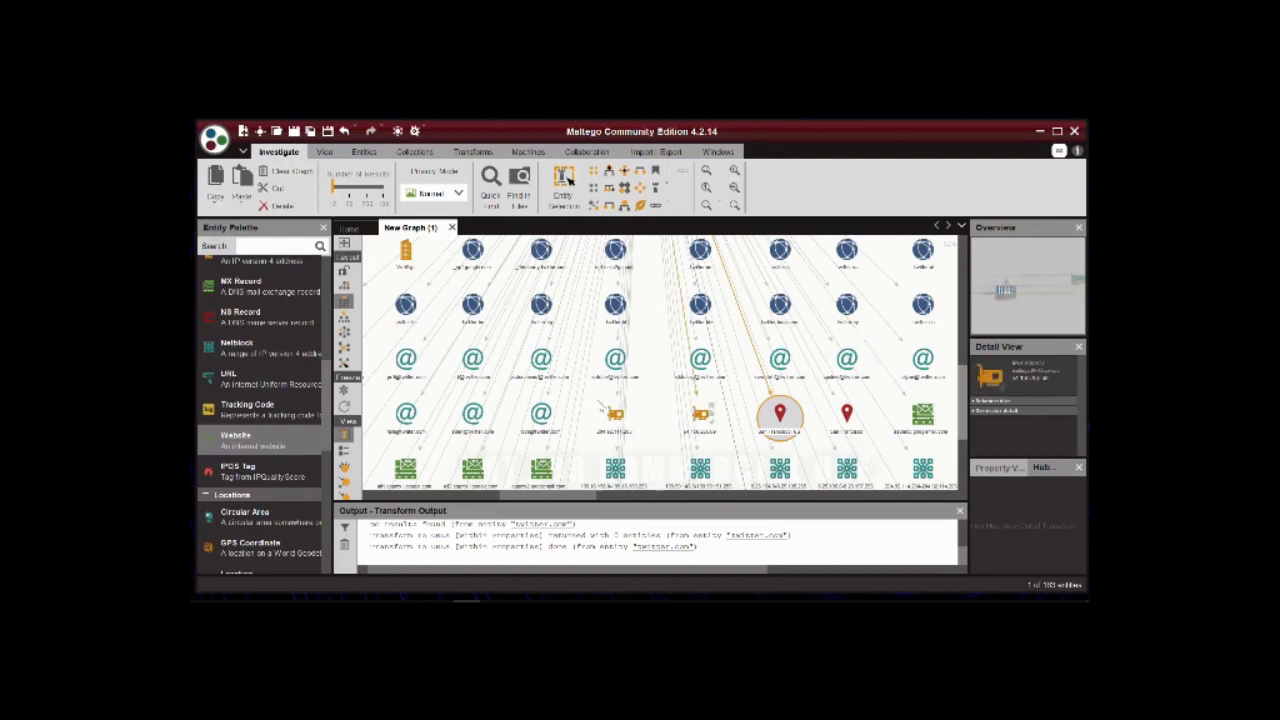
left_click(482, 367)
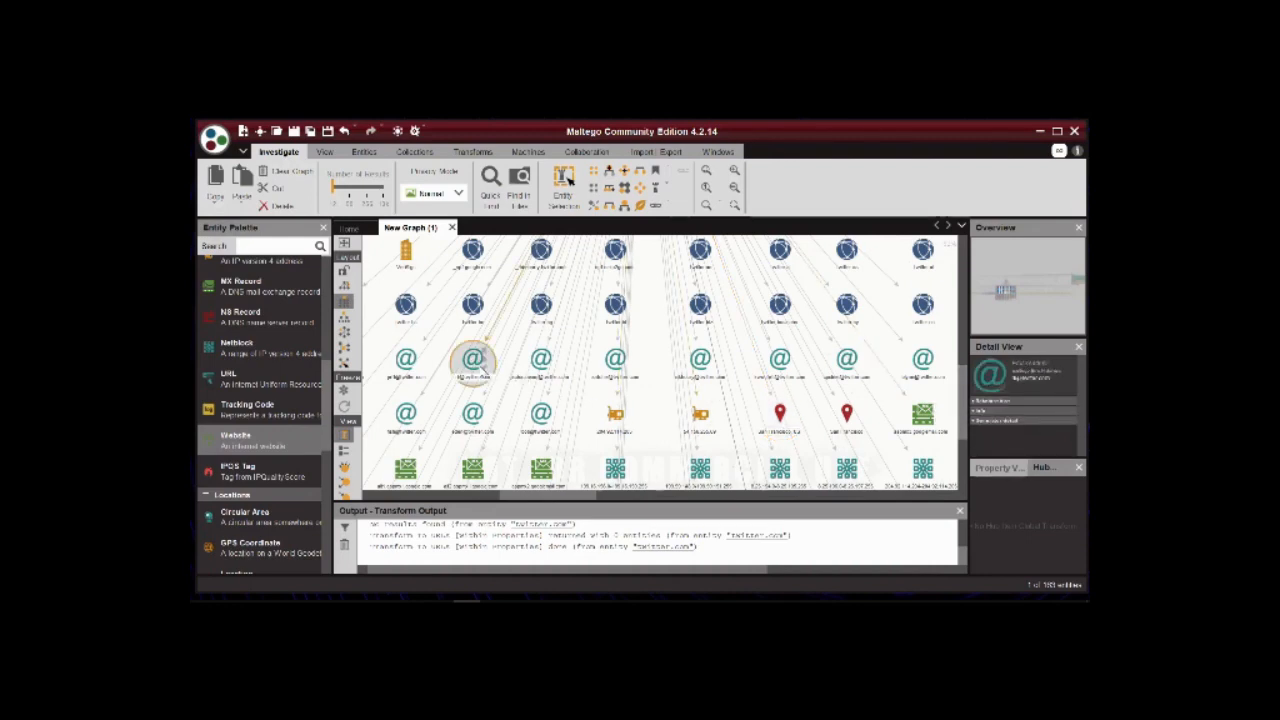
right_click(482, 367)
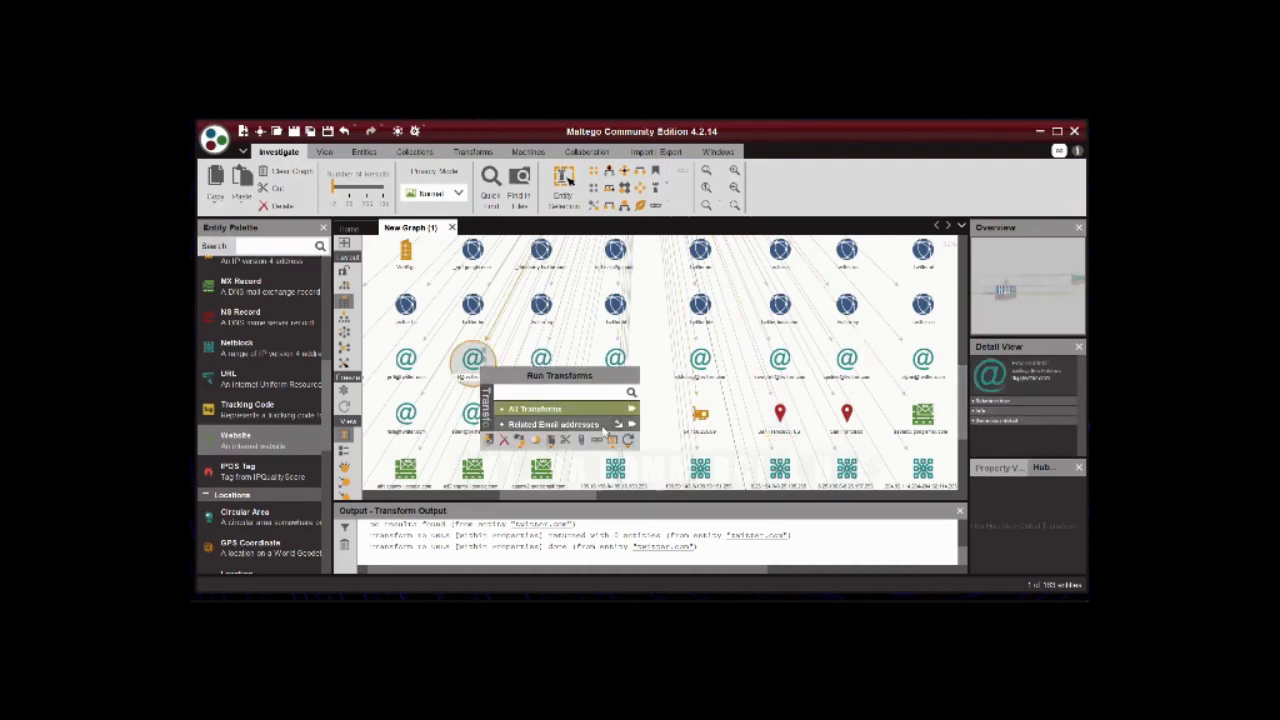
left_click(632, 409)
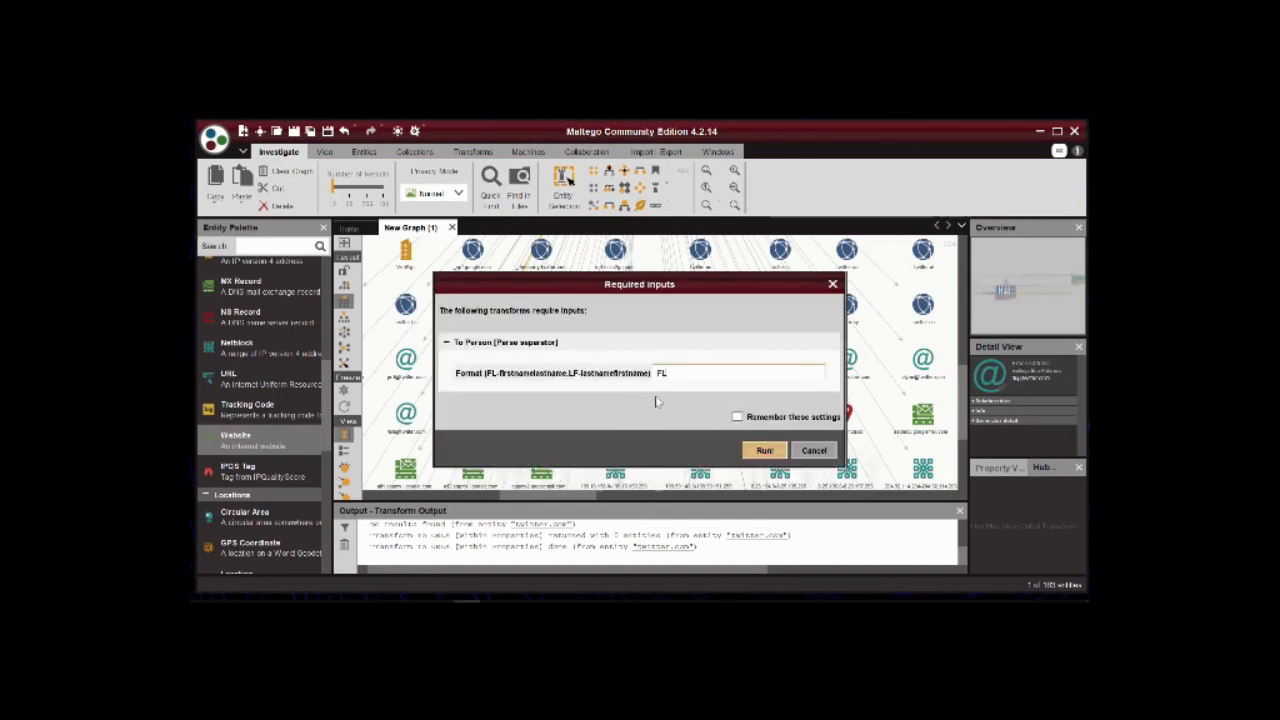
left_click(812, 451)
Look over the lower rows of the twitter.com result block, down to the name server and person entities.
mouse_move(590, 497)
left_mouse_down()
mouse_move(535, 501)
mouse_move(581, 497)
left_mouse_up()
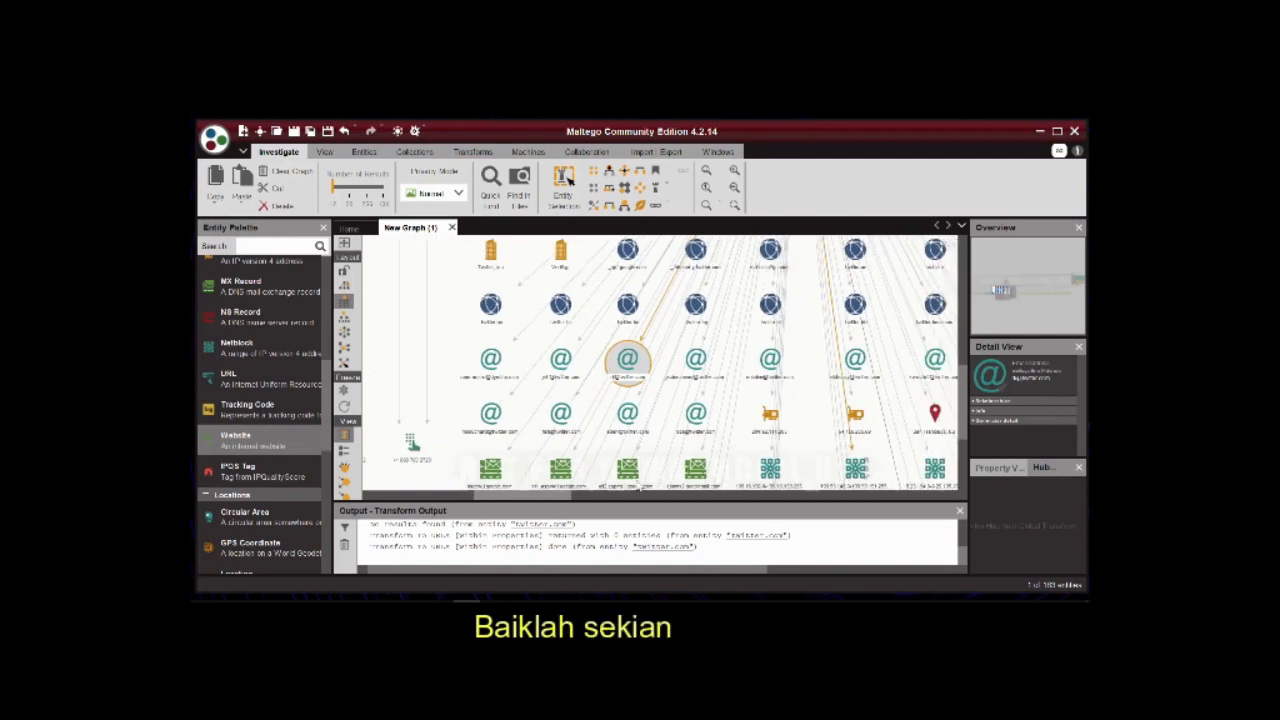
left_click_drag(964, 412, 957, 452)
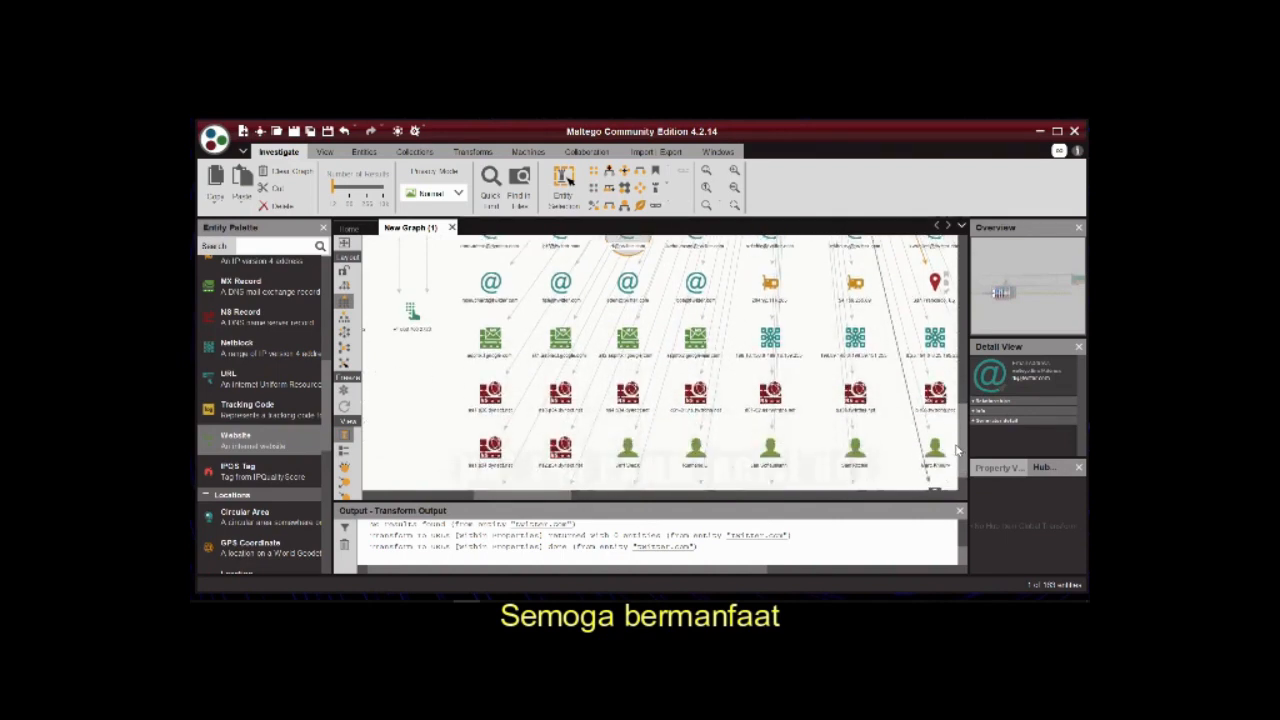